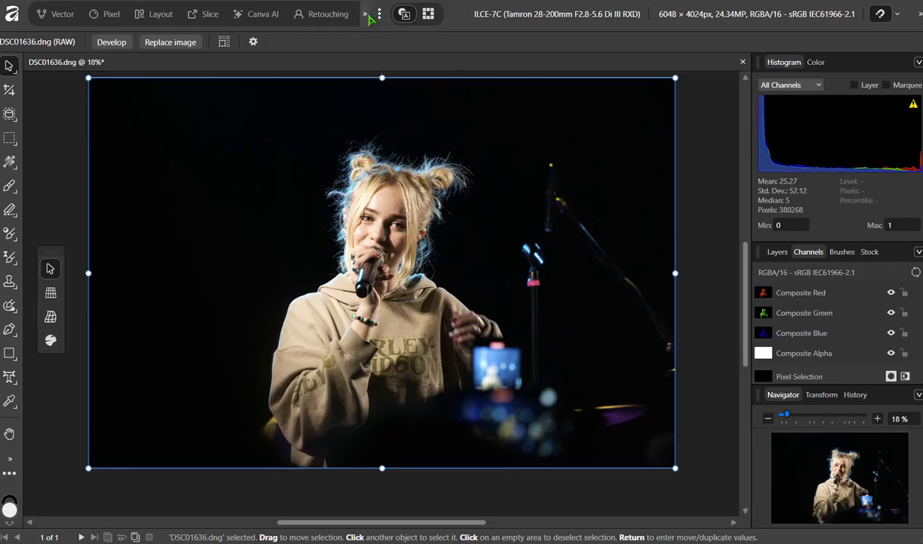
# Hide the Vector, Pixel, Layout, Slice, Canva AI, Color Grading, Typography and Compositing studios, keeping only Retouching enabled.
pyautogui.click(379, 16)
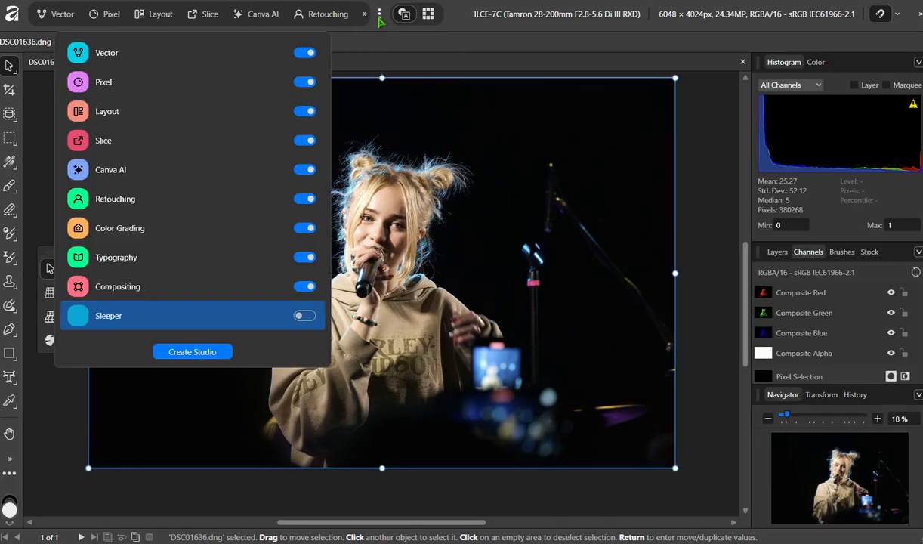
pyautogui.click(302, 52)
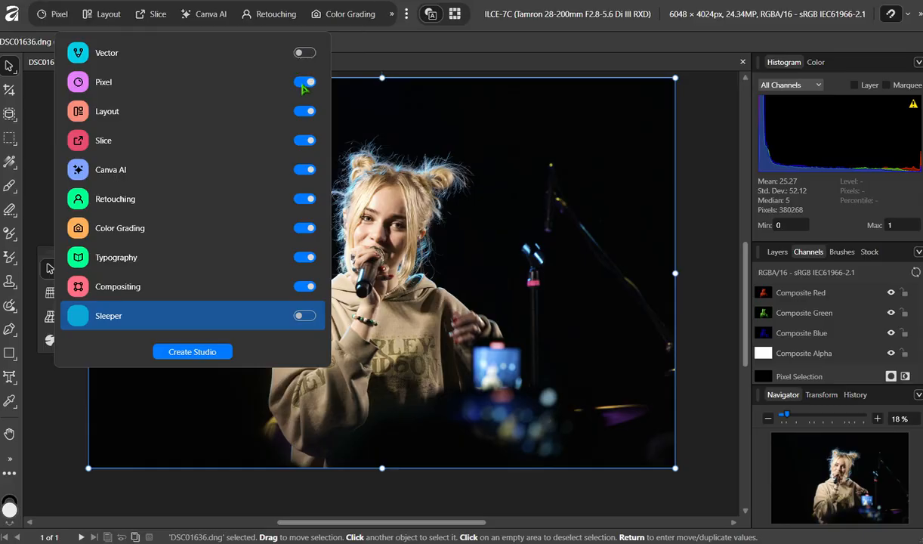
pyautogui.click(302, 85)
pyautogui.click(304, 113)
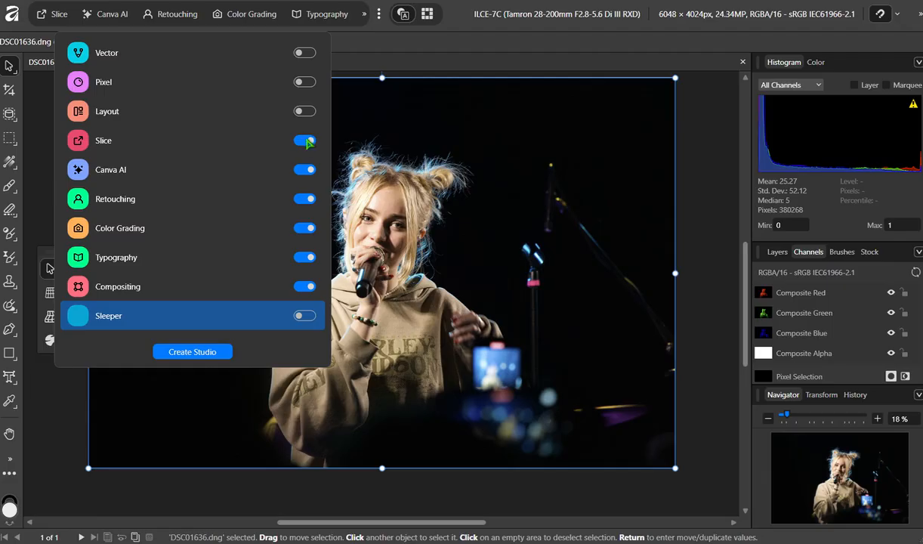
pyautogui.click(301, 141)
pyautogui.click(306, 163)
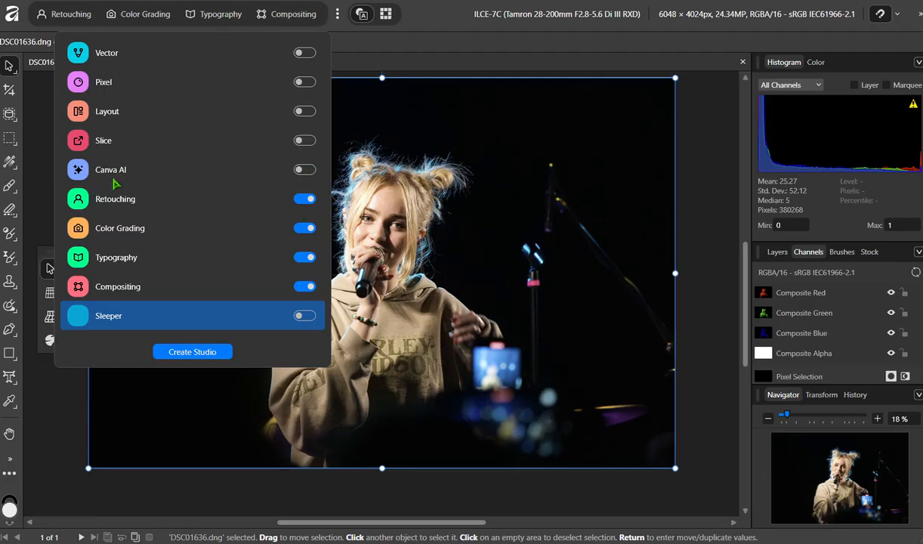
pyautogui.click(306, 199)
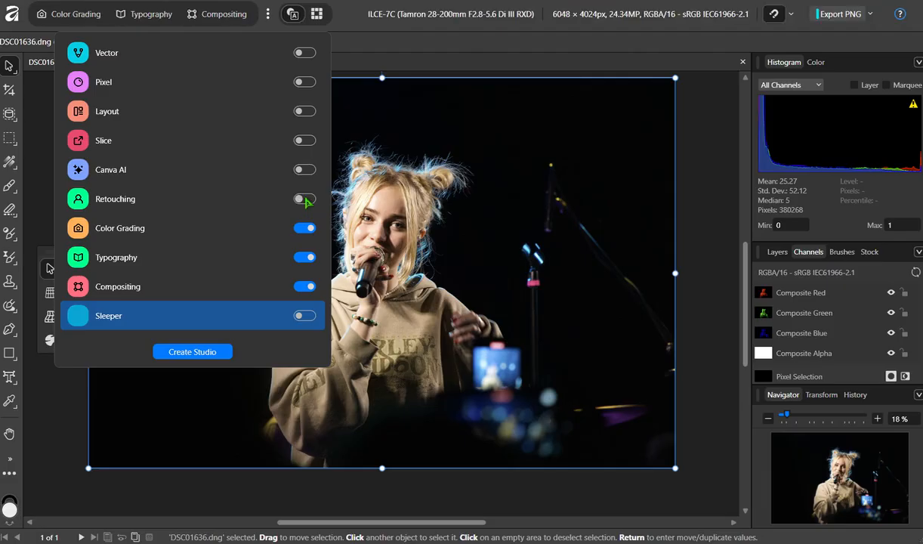
pyautogui.click(307, 200)
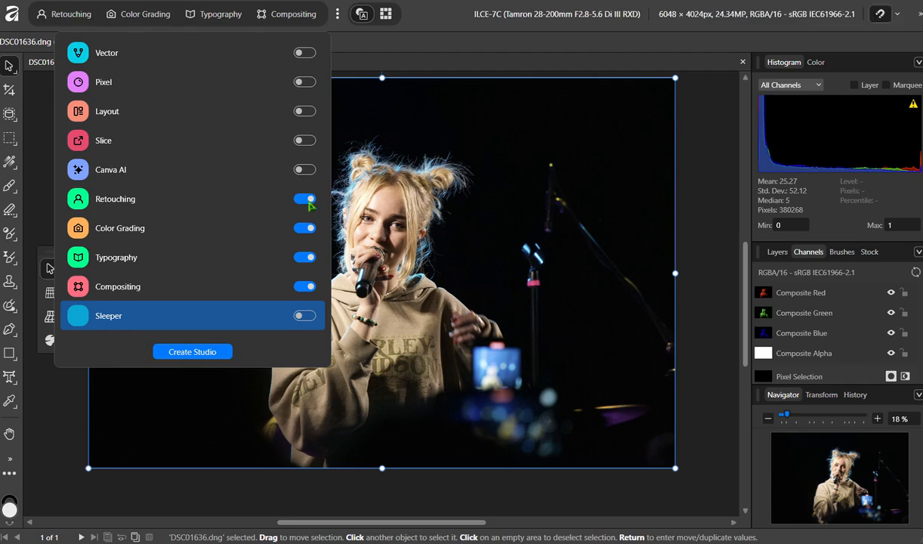
pyautogui.click(300, 226)
pyautogui.click(302, 258)
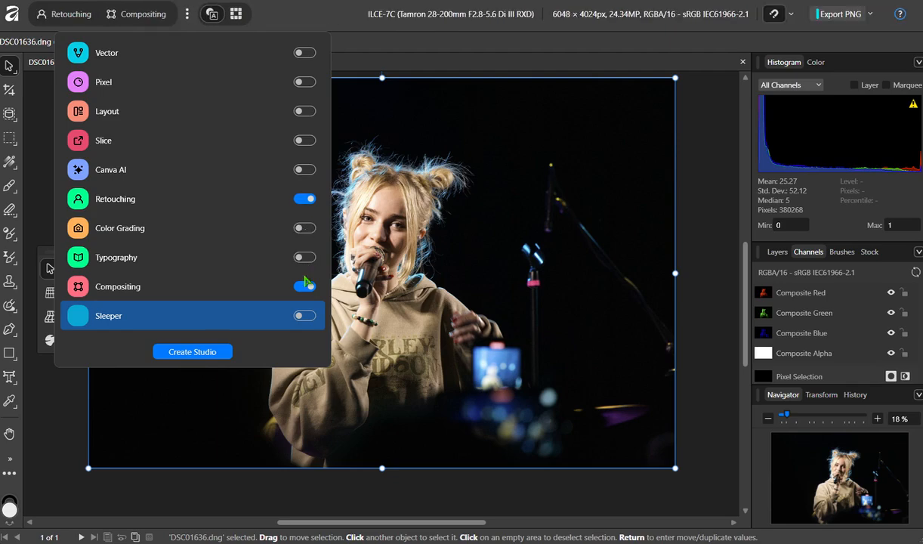
pyautogui.click(297, 286)
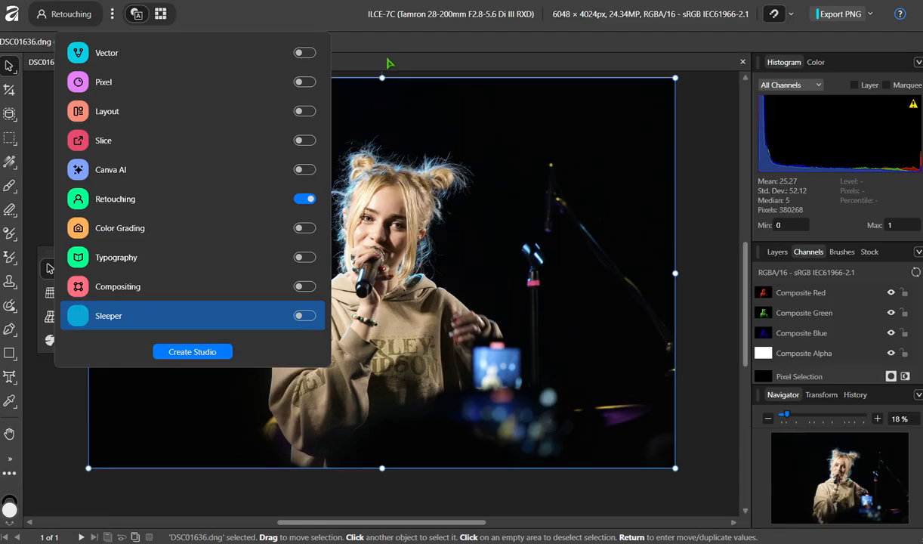
pyautogui.click(403, 56)
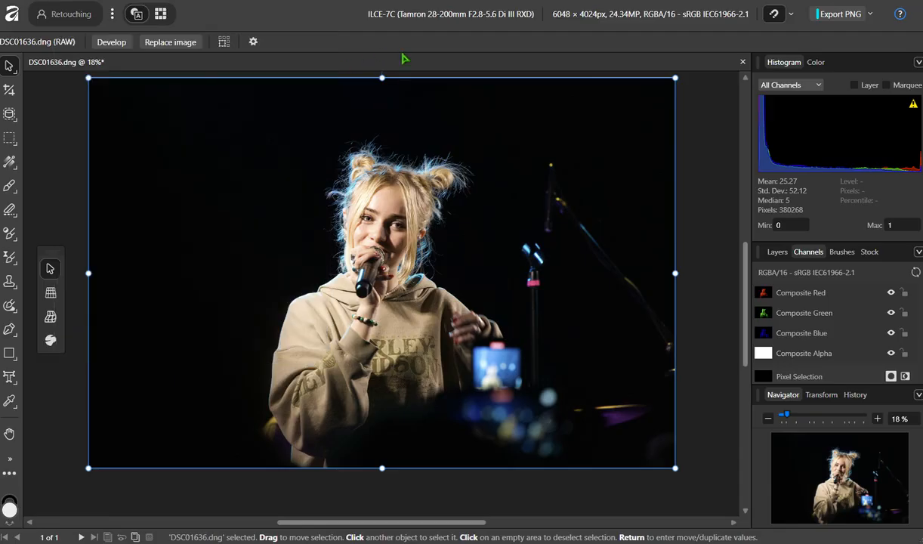
# Switch to the Retouching studio and add a Brightness / Contrast adjustment to the photo with the Lighter preset.
pyautogui.click(72, 15)
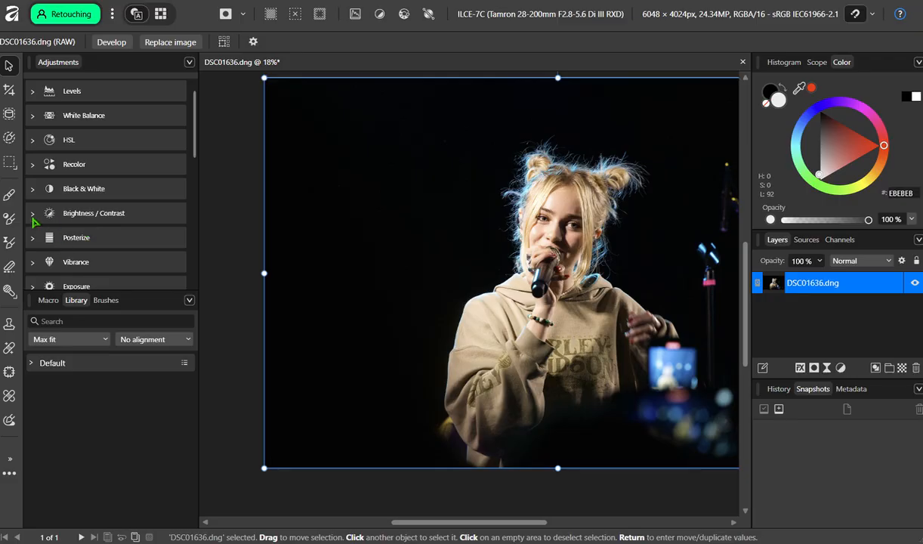
pyautogui.click(62, 216)
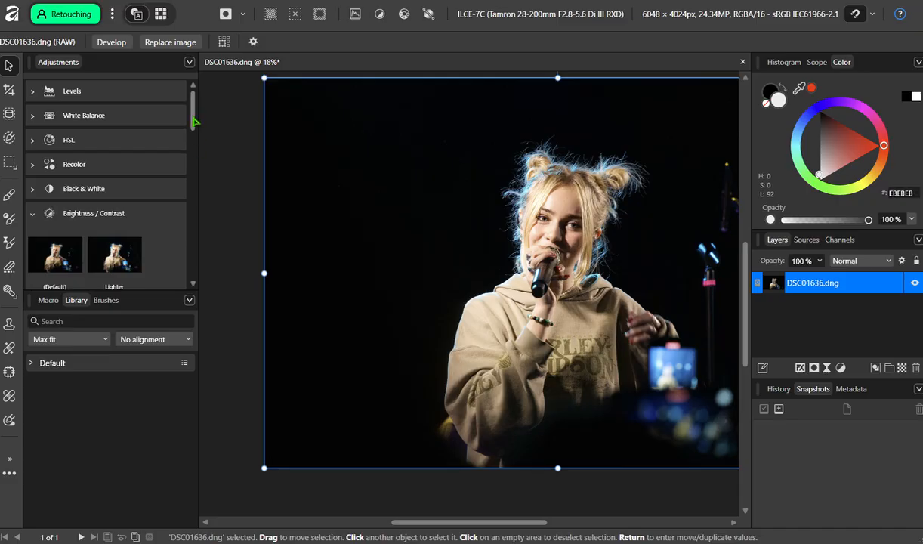
pyautogui.scroll(-1, 193, 121)
pyautogui.moveTo(194, 126); pyautogui.dragTo(195, 139)
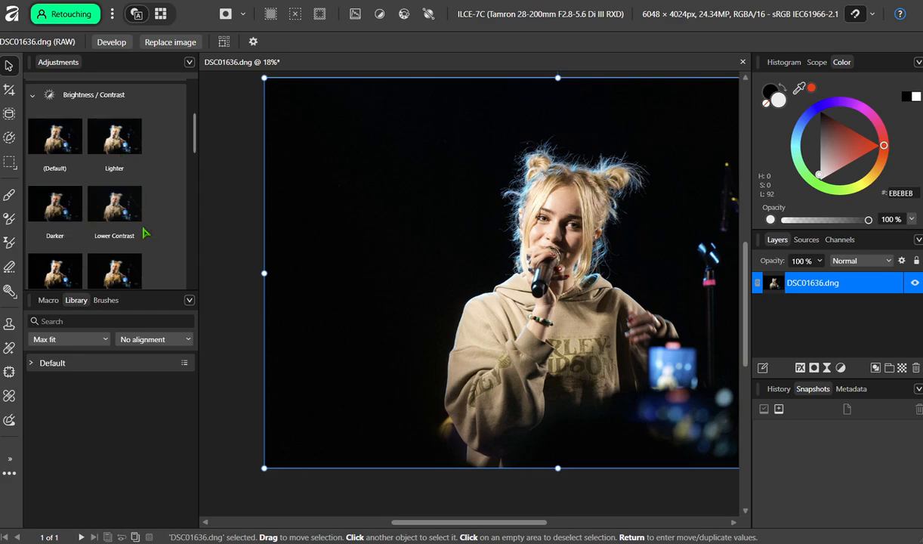
pyautogui.click(117, 139)
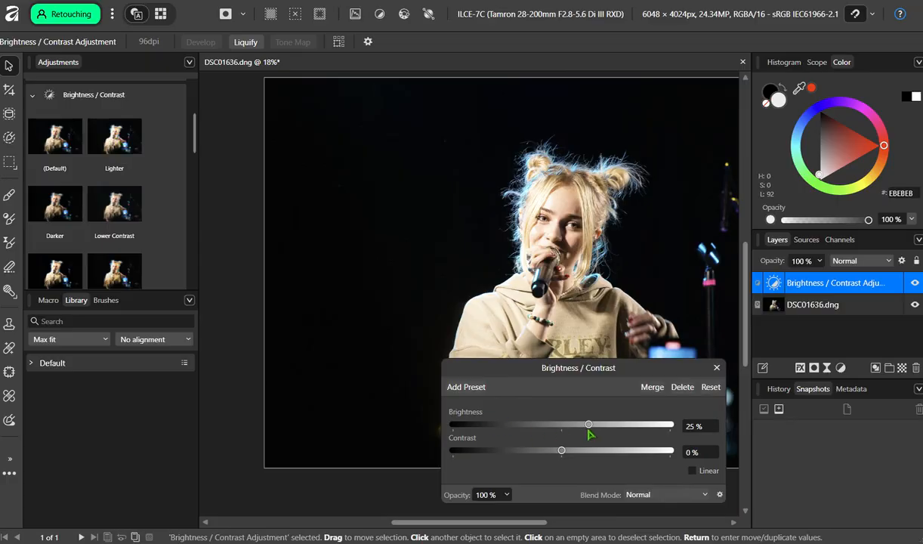
# Set the adjustment's brightness to -30% and contrast to 0%, and close its settings.
pyautogui.moveTo(591, 429); pyautogui.dragTo(573, 452)
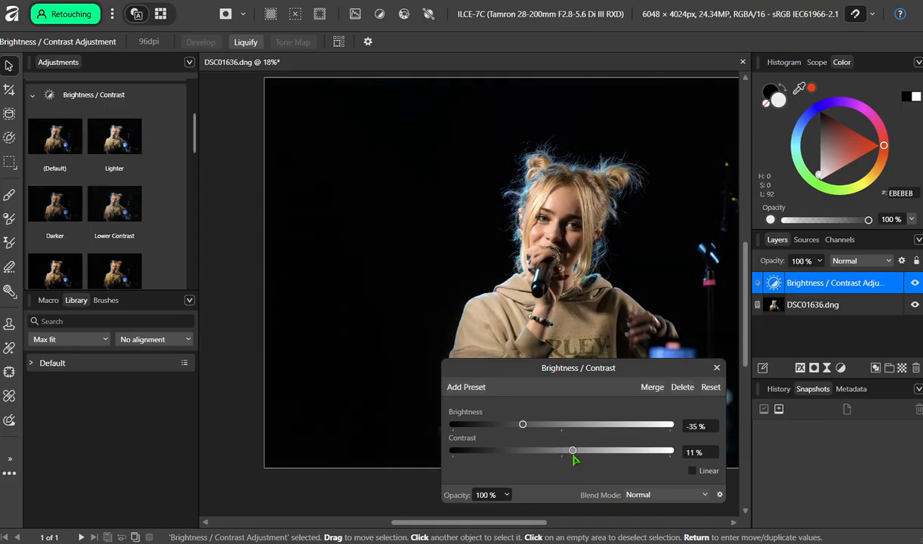
pyautogui.click(703, 451)
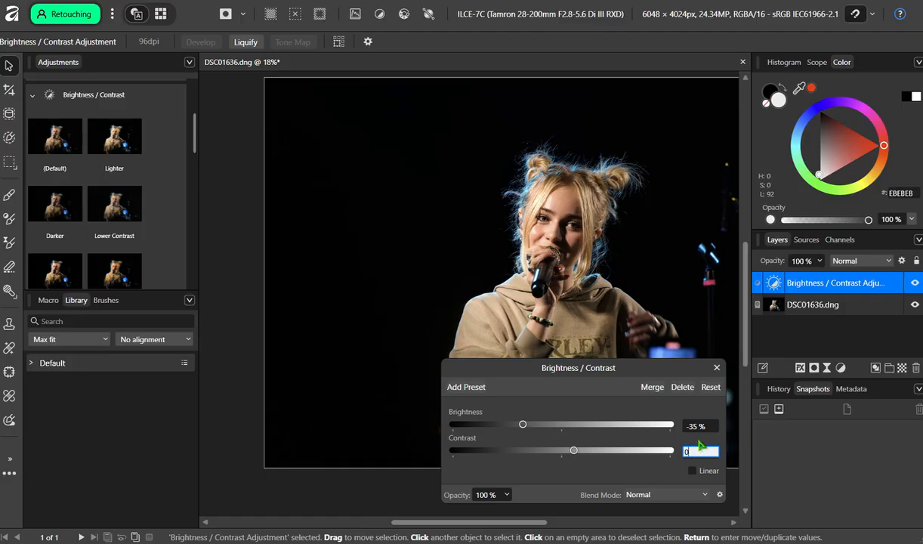
pyautogui.write('0')
pyautogui.moveTo(532, 427); pyautogui.dragTo(562, 436)
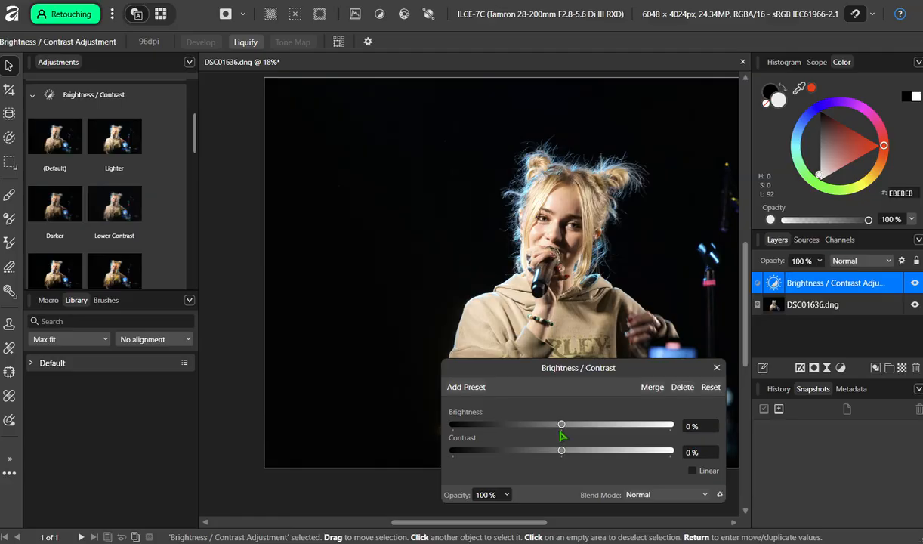
pyautogui.moveTo(560, 436); pyautogui.dragTo(530, 439)
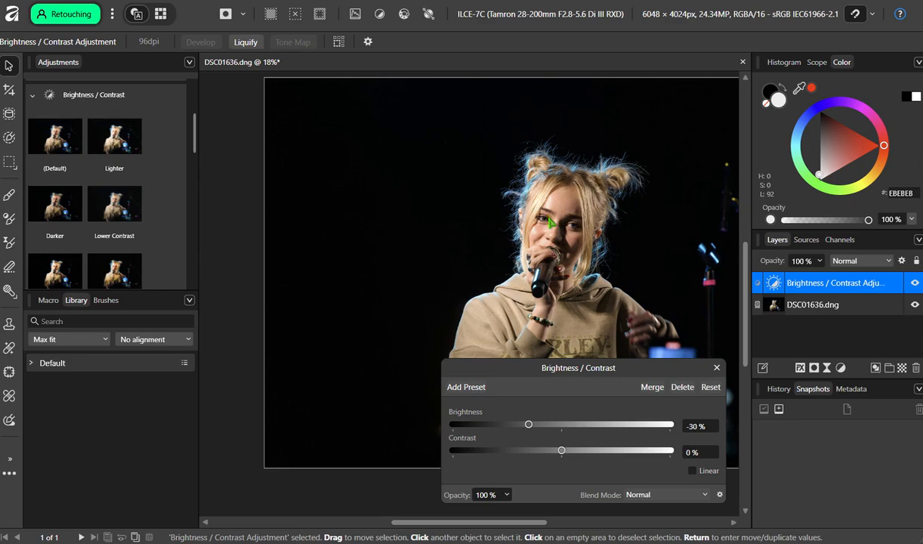
pyautogui.click(717, 368)
# Try an Exposure adjustment with the +1 Stop preset on the photo, and delete its layer.
pyautogui.scroll(-1, 196, 142)
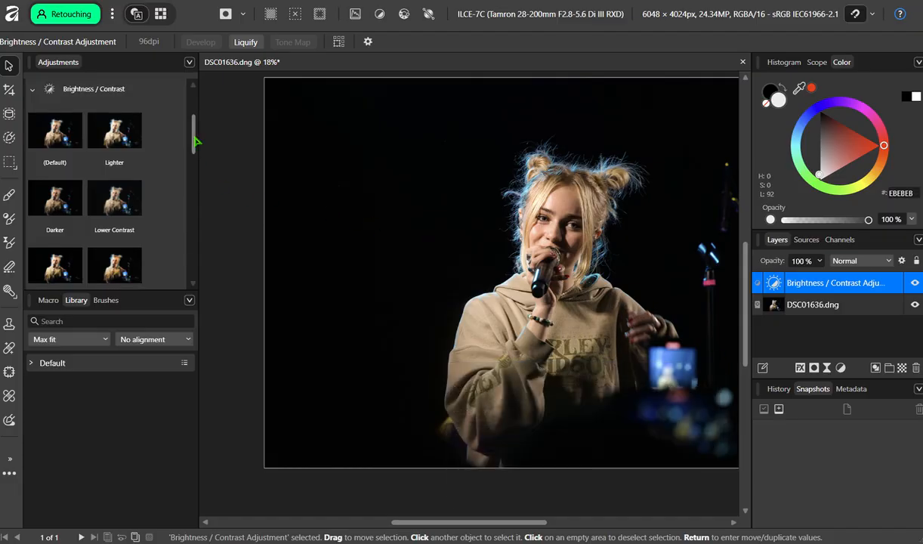
pyautogui.moveTo(196, 142)
pyautogui.mouseDown()
pyautogui.moveTo(184, 279)
pyautogui.moveTo(189, 231)
pyautogui.mouseUp()
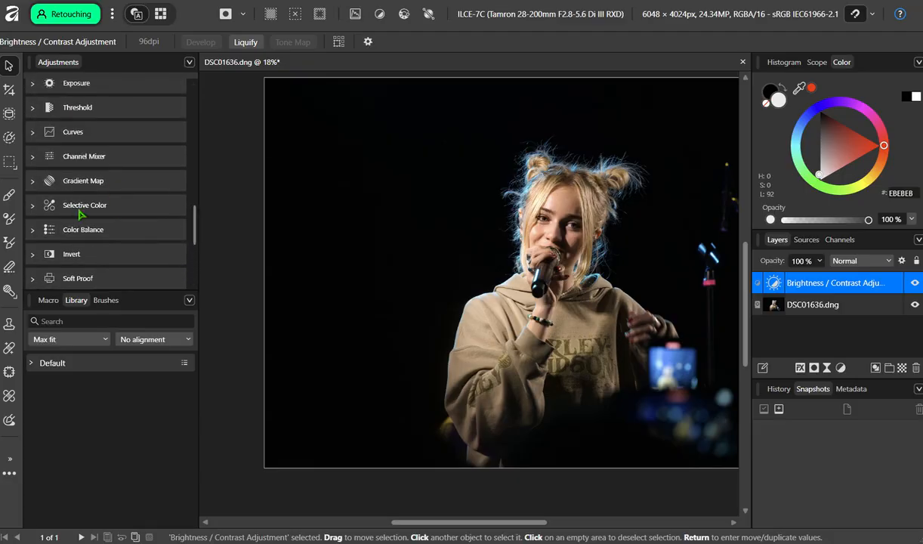
pyautogui.scroll(2, 79, 204)
pyautogui.scroll(1, 90, 200)
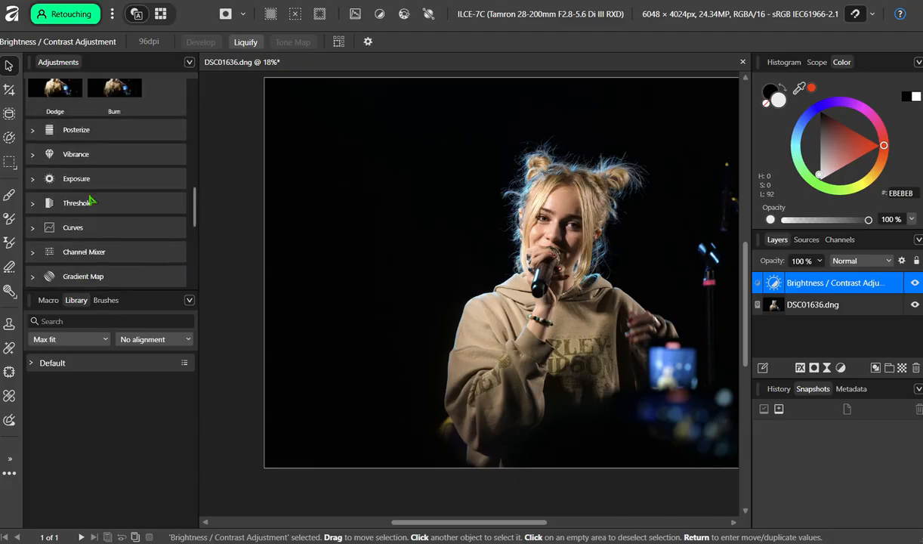
pyautogui.click(92, 179)
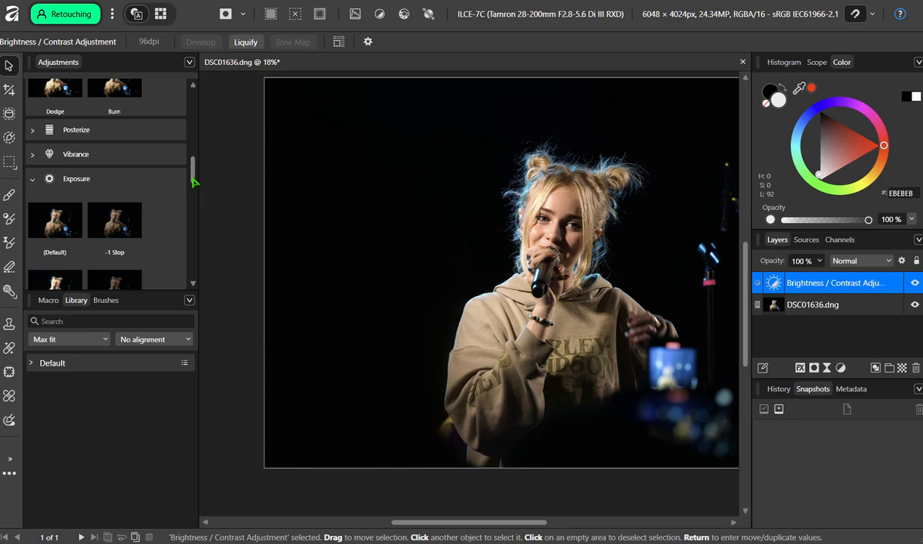
pyautogui.scroll(-2, 193, 182)
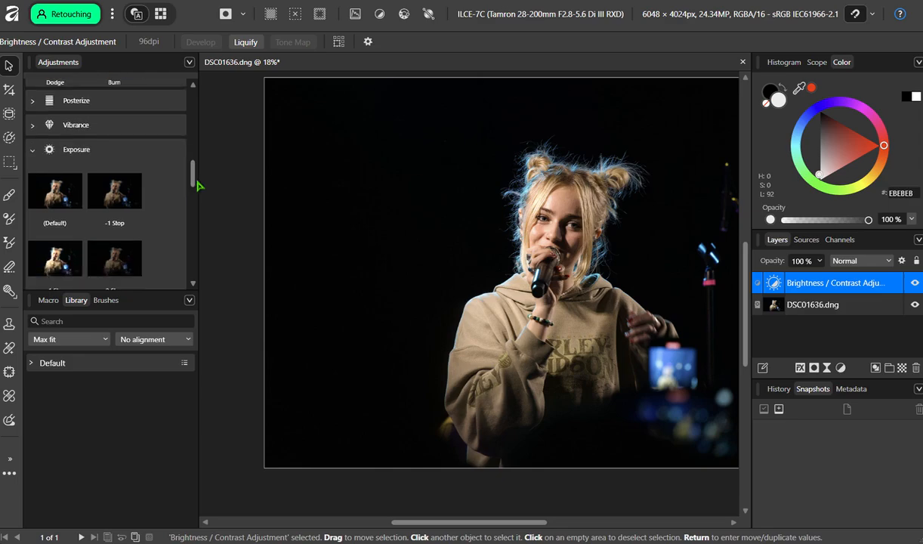
pyautogui.moveTo(193, 182); pyautogui.dragTo(201, 195)
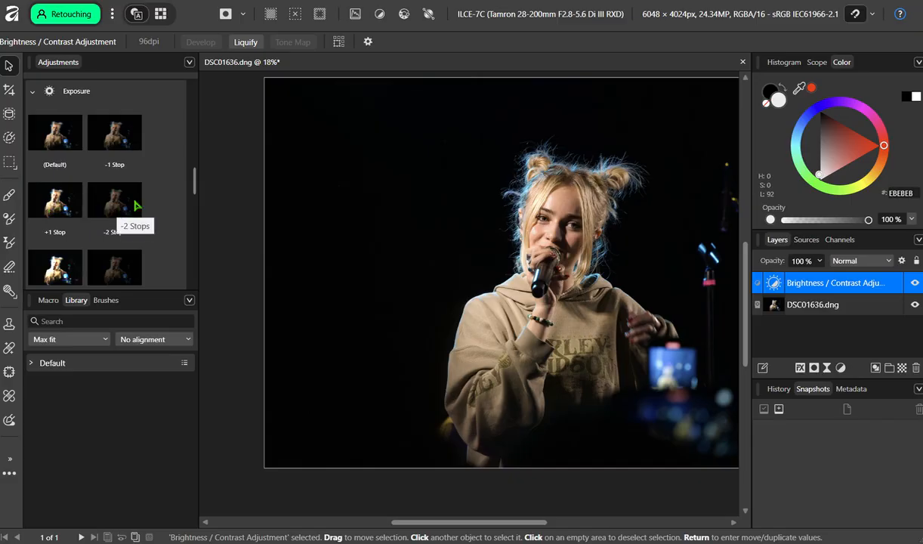
pyautogui.moveTo(195, 177); pyautogui.dragTo(198, 185)
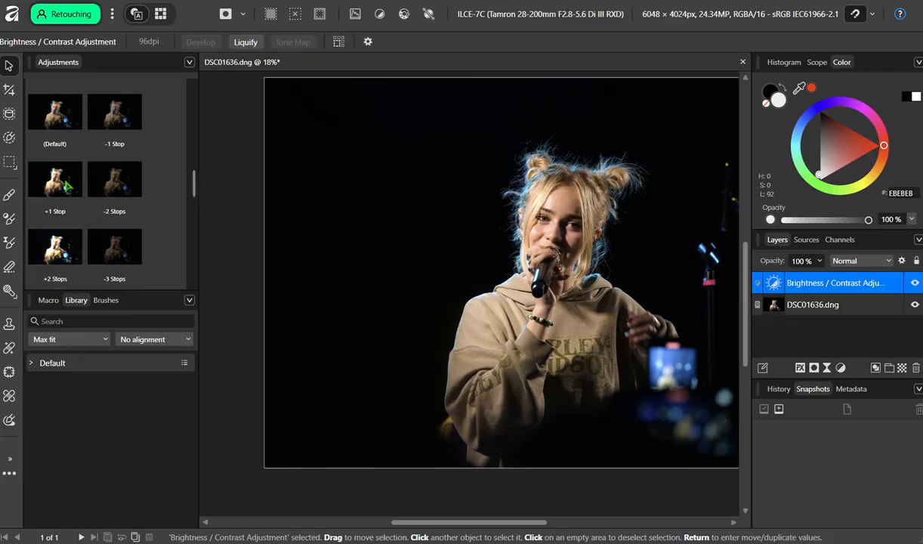
pyautogui.click(67, 185)
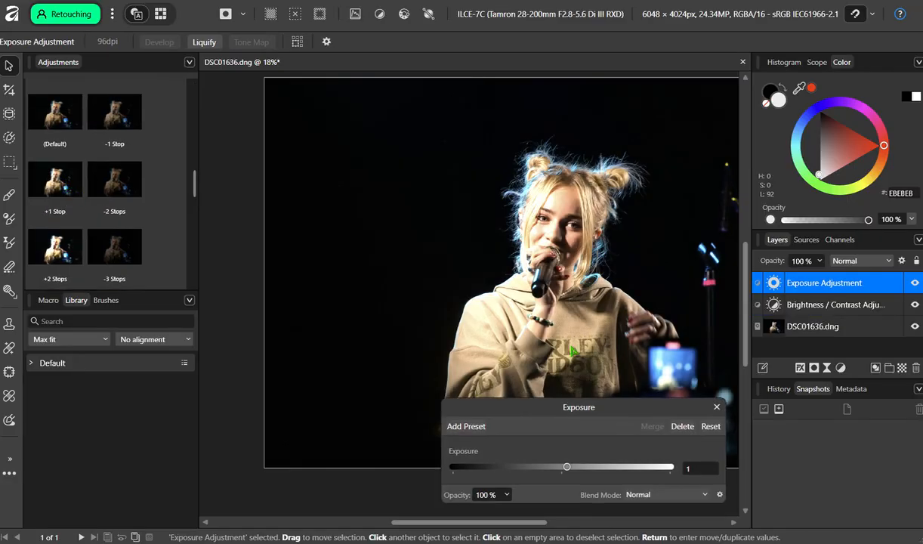
pyautogui.click(717, 407)
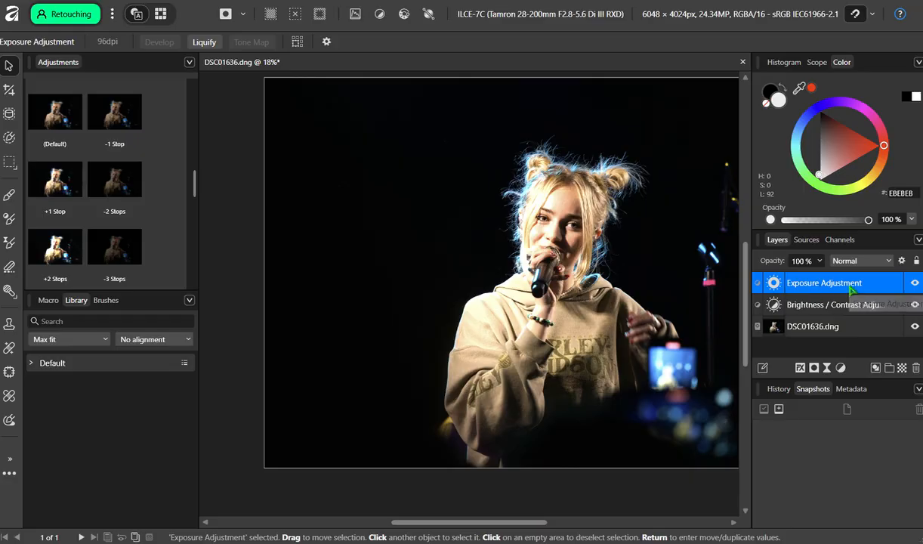
pyautogui.moveTo(823, 284); pyautogui.dragTo(916, 367)
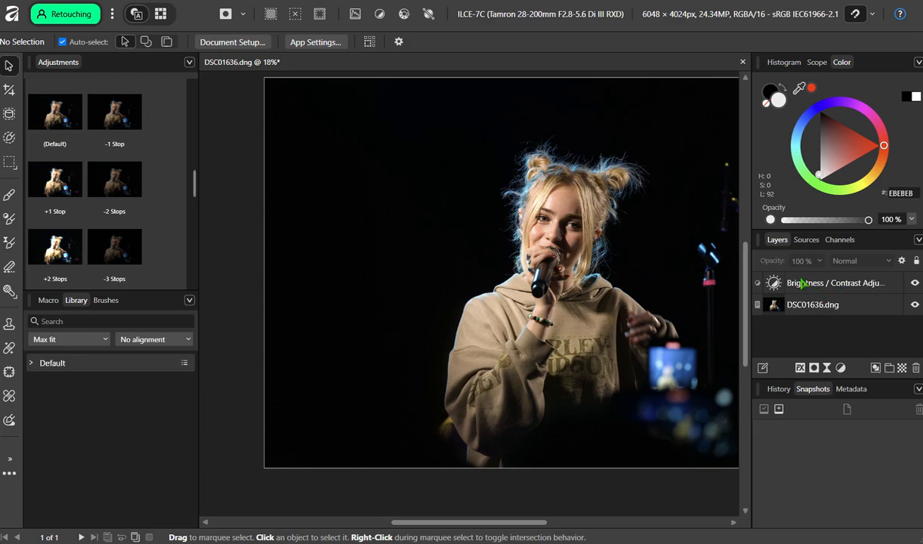
# Compare the photo with and without the Brightness / Contrast adjustment by toggling that layer's visibility.
pyautogui.click(914, 285)
pyautogui.click(915, 285)
pyautogui.click(914, 285)
pyautogui.click(914, 284)
# Look through the available adjustments from the Exposure presets to Normals.
pyautogui.scroll(-1, 193, 186)
pyautogui.scroll(-1, 193, 186)
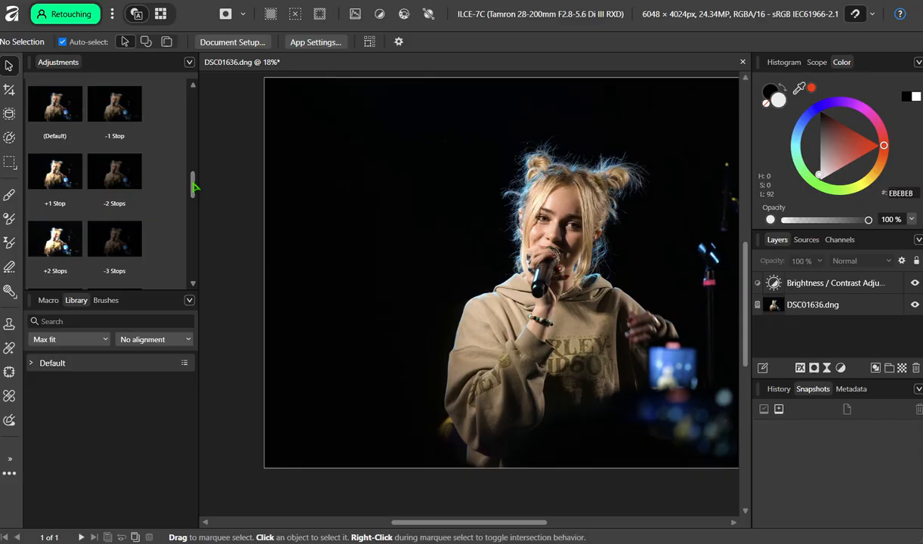
pyautogui.moveTo(194, 185); pyautogui.dragTo(195, 256)
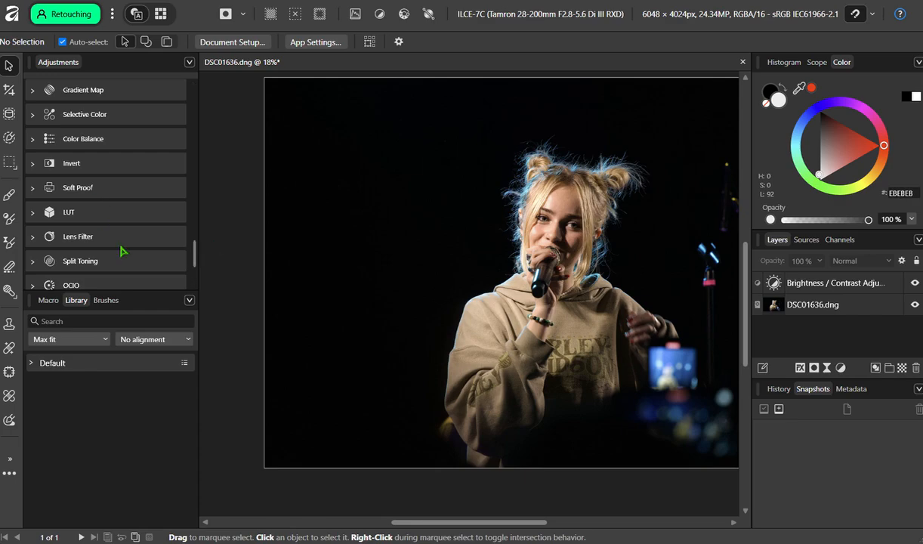
pyautogui.scroll(2, 122, 249)
pyautogui.scroll(-2, 123, 249)
pyautogui.scroll(-2, 128, 238)
pyautogui.scroll(1, 172, 259)
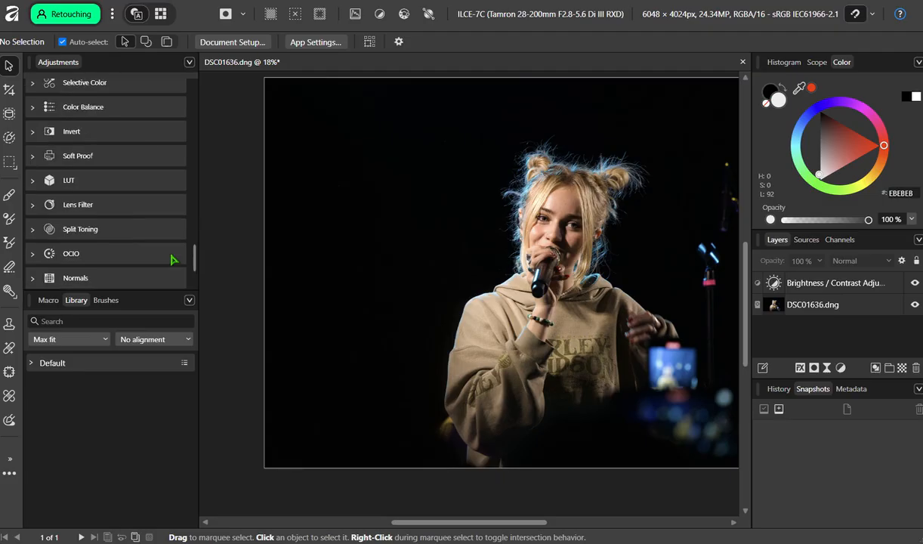
pyautogui.scroll(6, 162, 255)
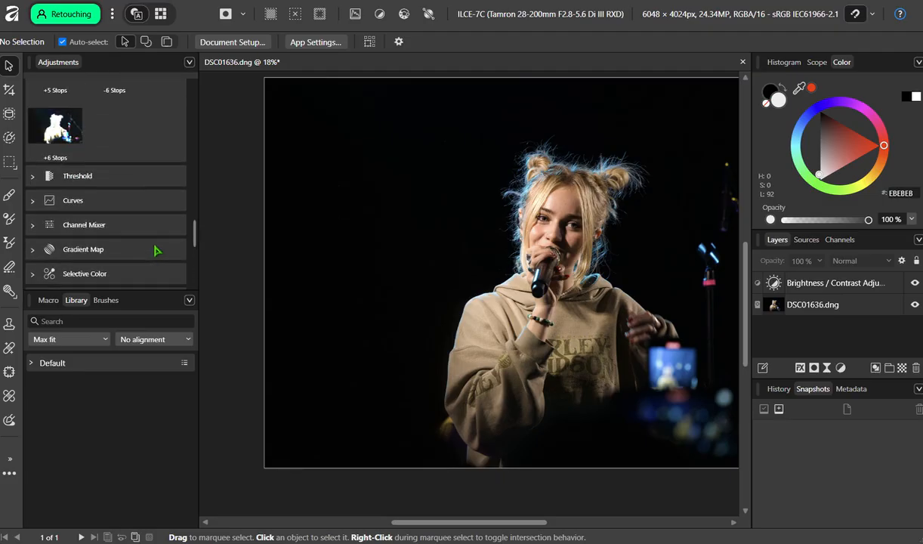
pyautogui.scroll(-1, 153, 240)
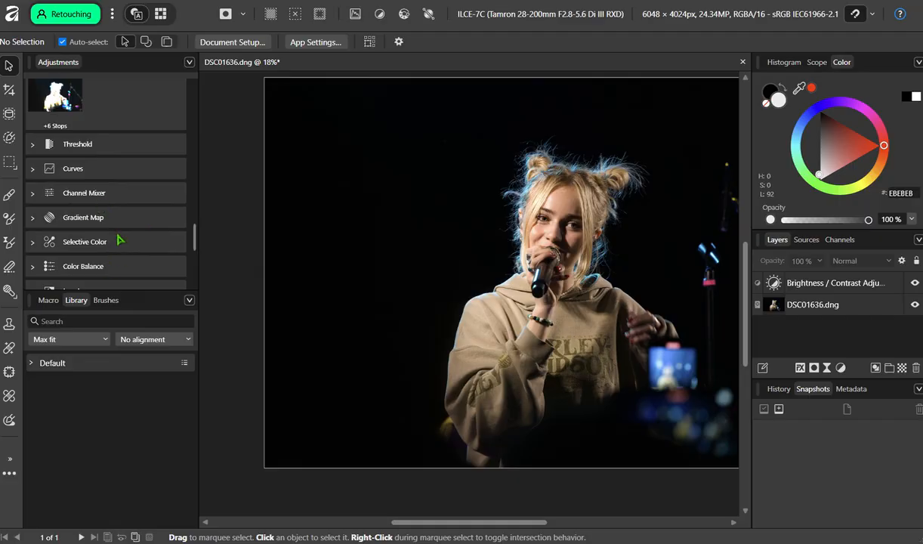
pyautogui.scroll(-2, 121, 241)
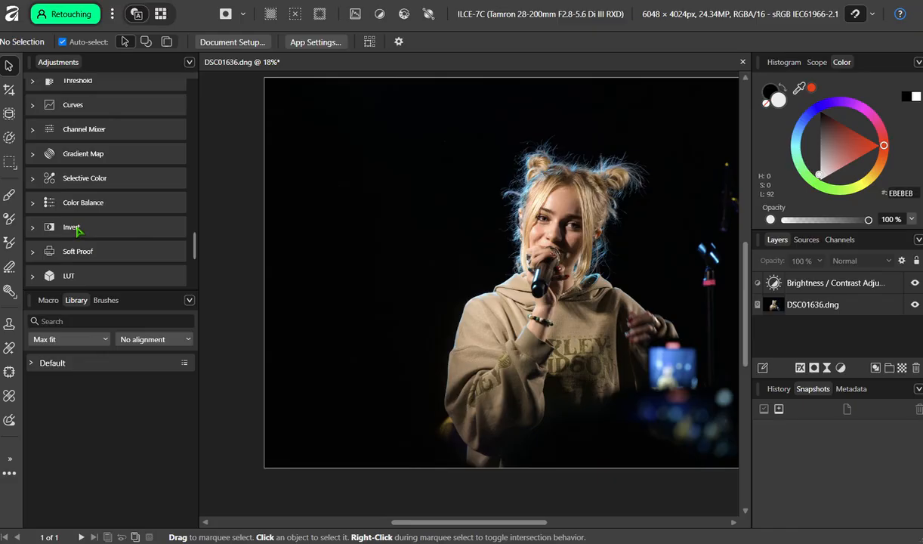
# Examine the Color Balance presets and look back through the adjustments to the Brightness / Contrast presets.
pyautogui.click(97, 207)
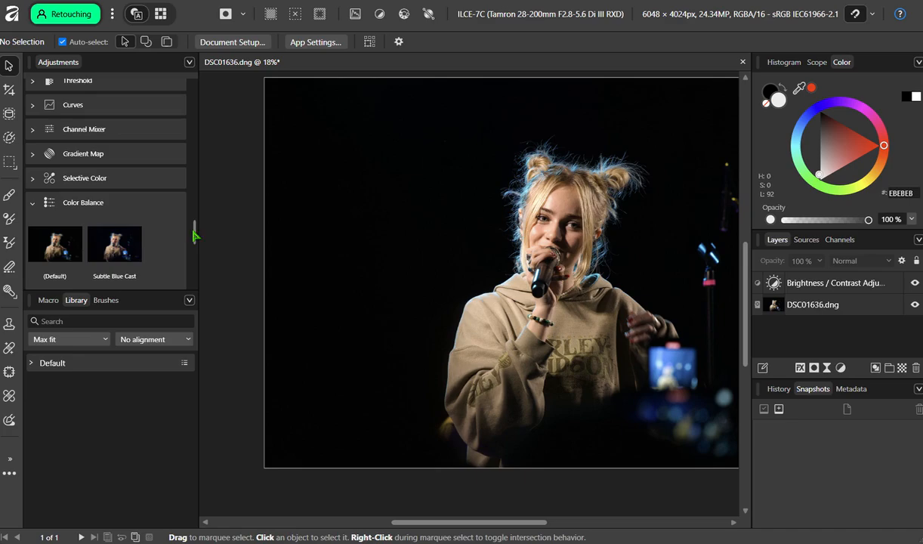
pyautogui.moveTo(190, 230); pyautogui.dragTo(196, 244)
pyautogui.scroll(-1, 197, 244)
pyautogui.scroll(-4, 198, 246)
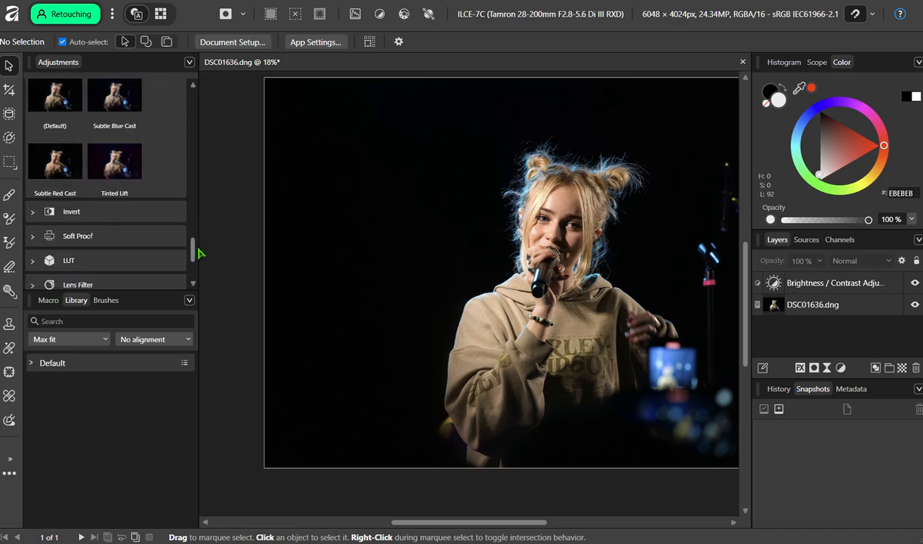
pyautogui.scroll(4, 199, 249)
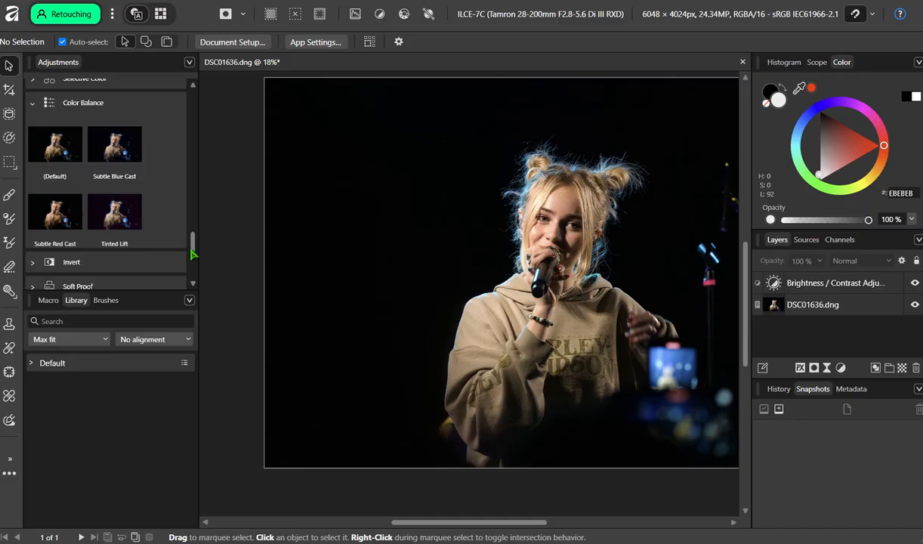
pyautogui.moveTo(192, 254); pyautogui.dragTo(202, 105)
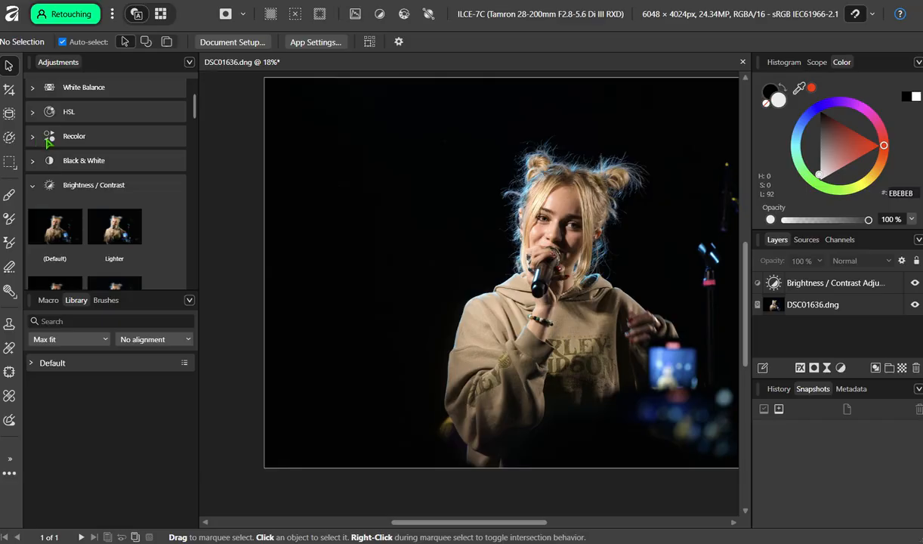
pyautogui.scroll(-3, 194, 127)
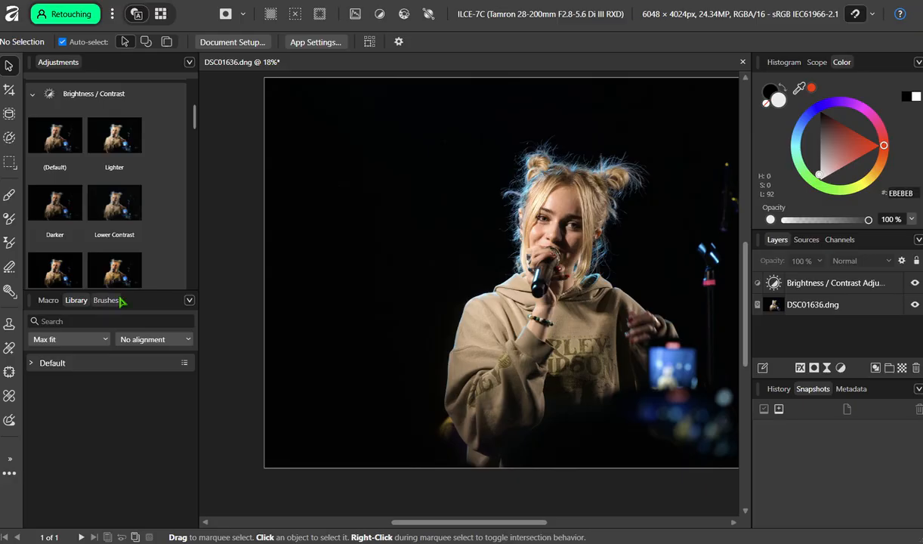
pyautogui.scroll(2, 132, 191)
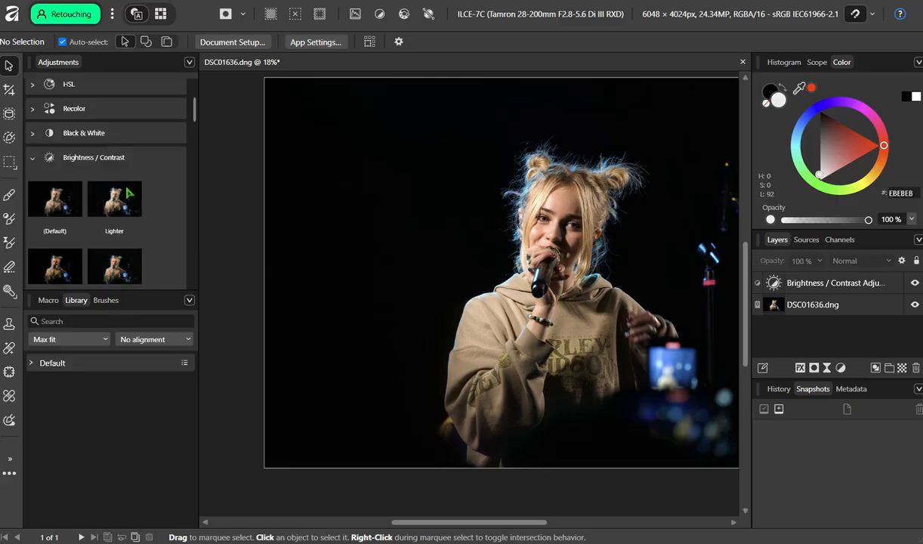
pyautogui.scroll(2, 128, 193)
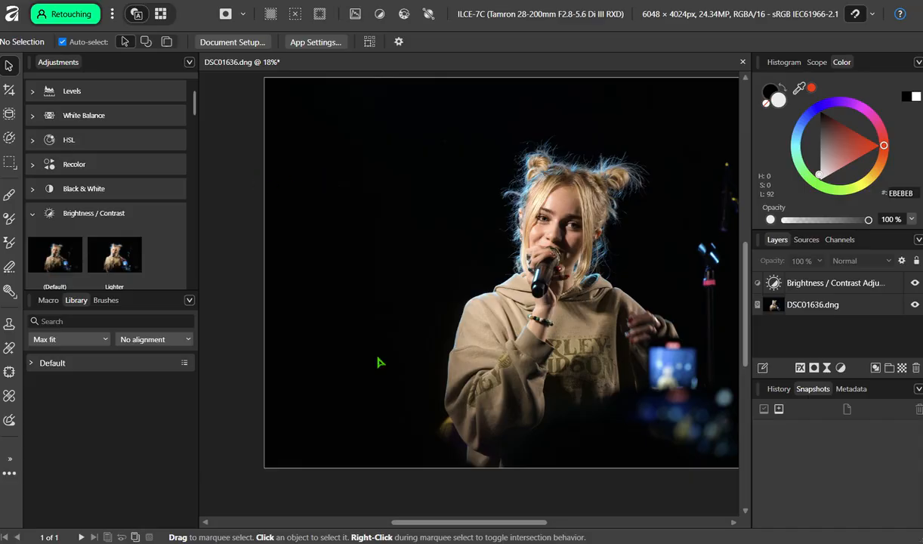
# Select the photo, try scaling it down from its left edge, and undo the resize.
pyautogui.moveTo(453, 522); pyautogui.dragTo(481, 534)
pyautogui.click(290, 111)
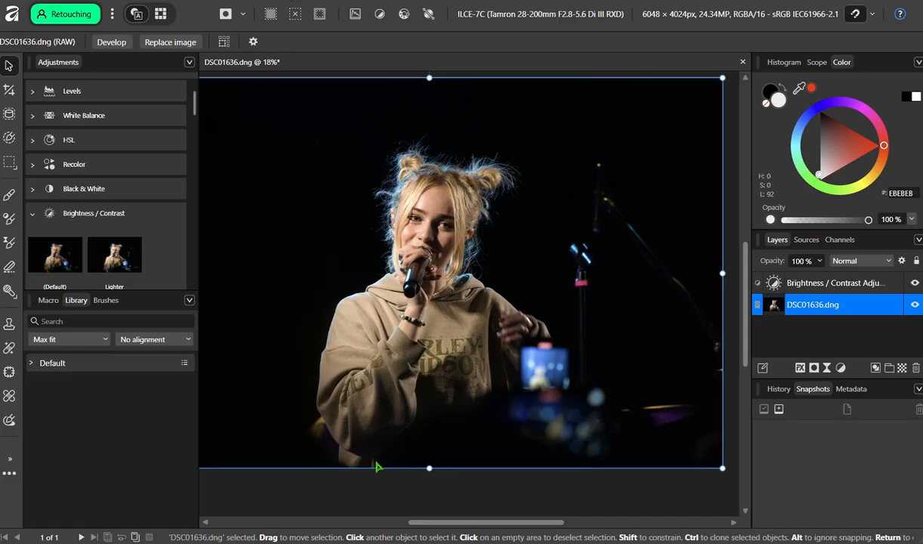
pyautogui.moveTo(441, 521); pyautogui.dragTo(385, 522)
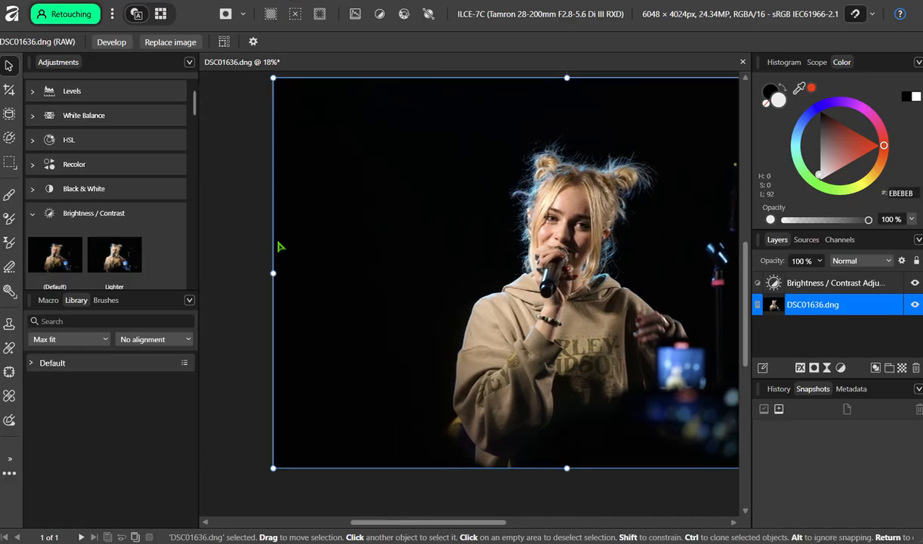
pyautogui.moveTo(273, 274); pyautogui.dragTo(427, 291)
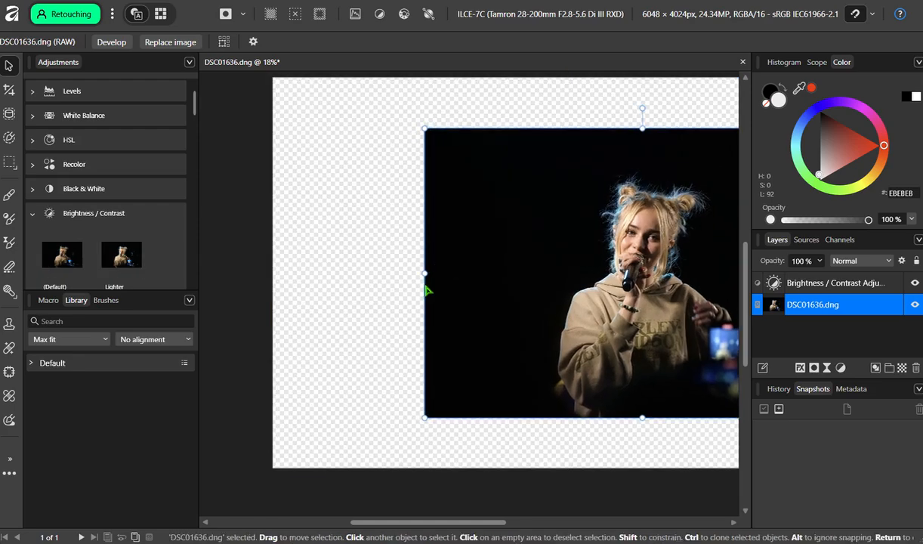
pyautogui.hotkey('ctrl', 'z')
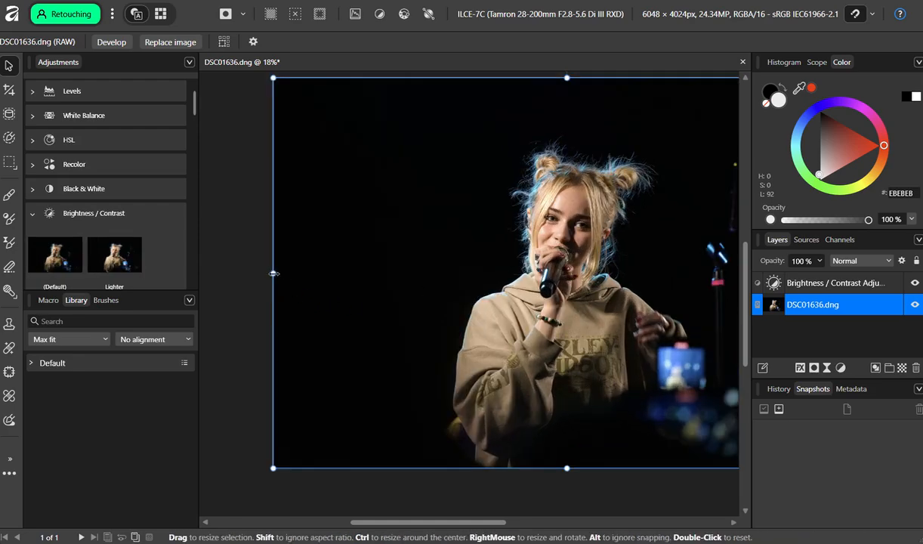
# Try narrowing the photo horizontally and deleting its layer, and undo both changes.
pyautogui.moveTo(273, 273); pyautogui.dragTo(467, 296)
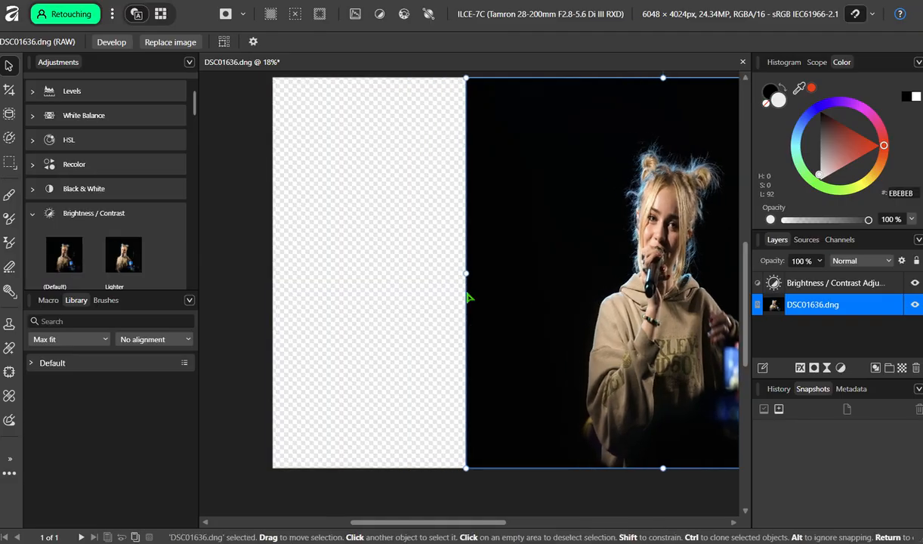
pyautogui.press('Delete')
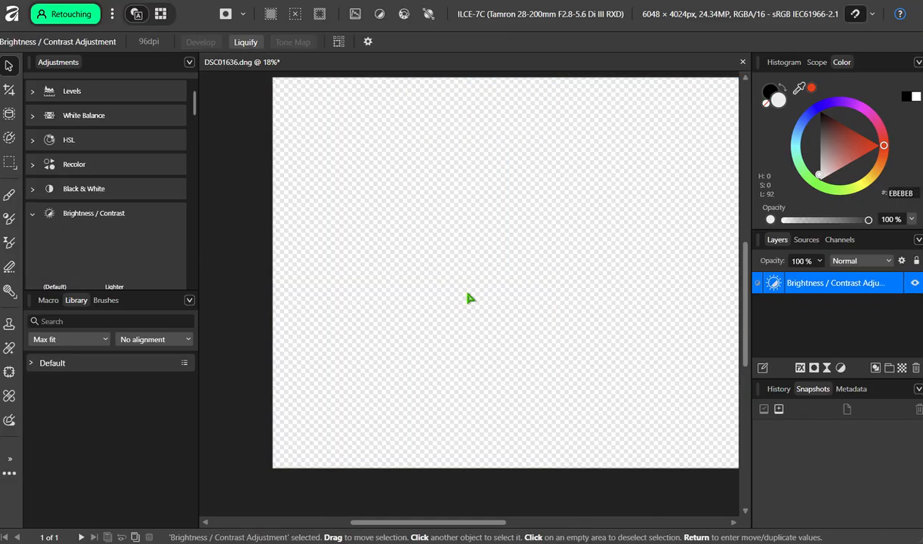
pyautogui.hotkey('ctrl', 'z')
pyautogui.hotkey('ctrl', 'z')
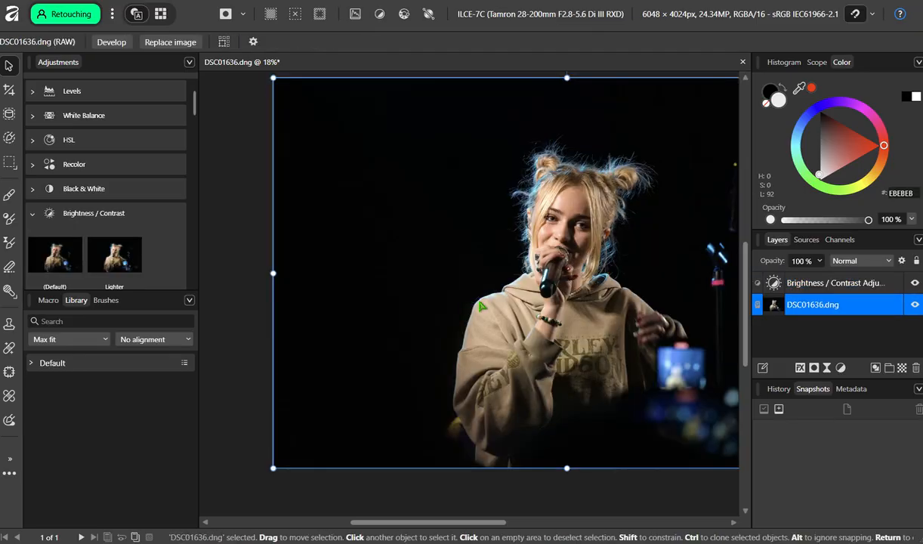
# Scale the photo layer proportionally from its upper-right corner until it slightly overfills the canvas.
pyautogui.moveTo(478, 521); pyautogui.dragTo(538, 532)
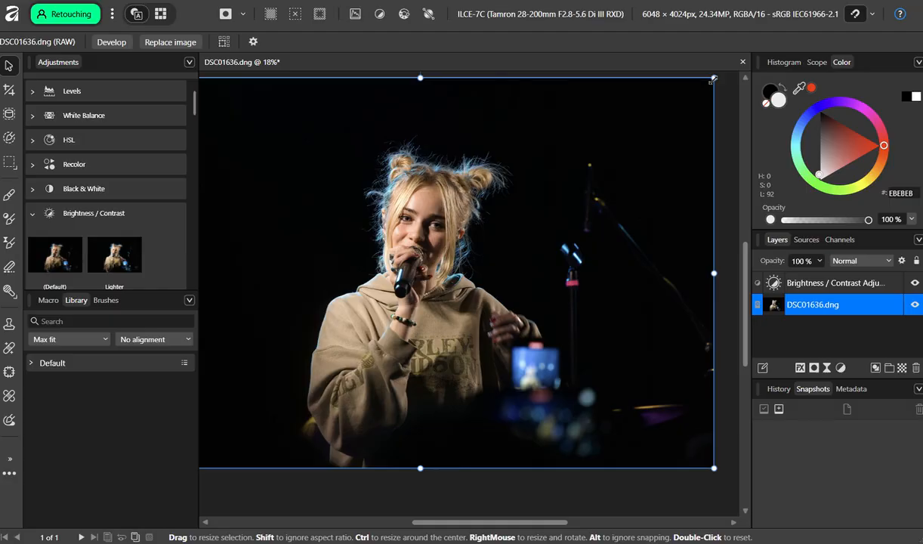
pyautogui.moveTo(713, 79); pyautogui.dragTo(618, 159)
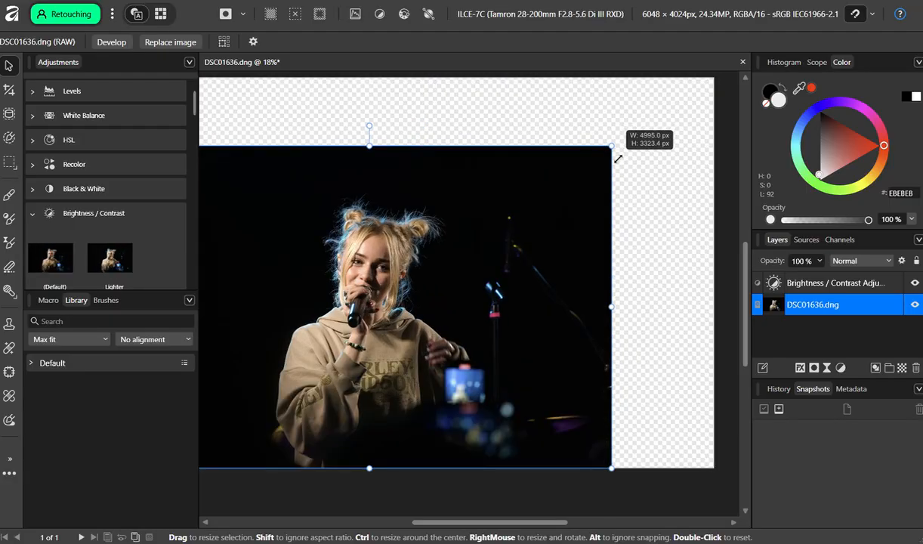
pyautogui.moveTo(617, 159); pyautogui.dragTo(716, 85)
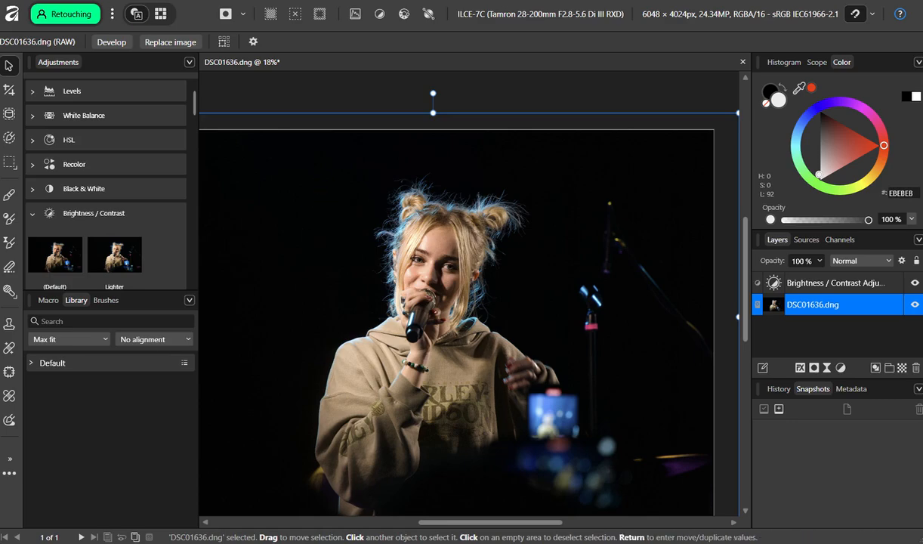
pyautogui.click(172, 1)
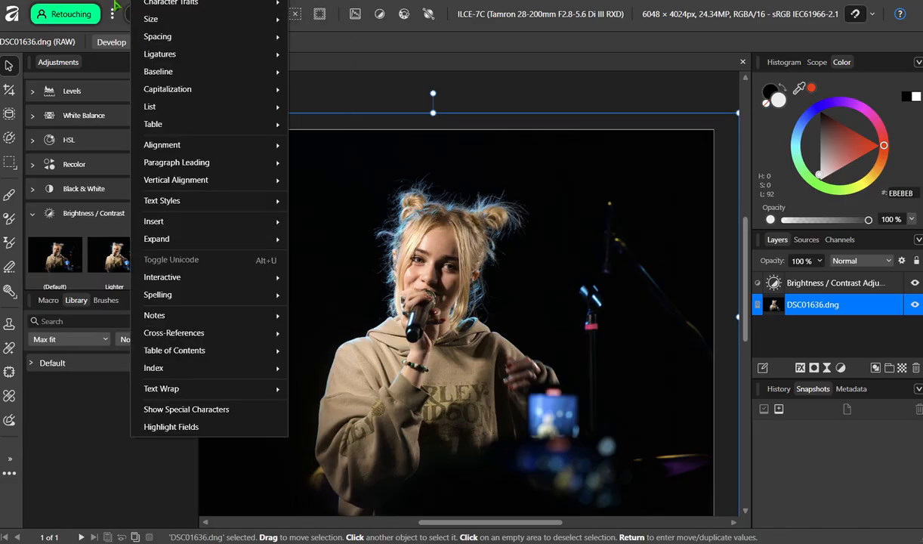
pyautogui.moveTo(64, 0)
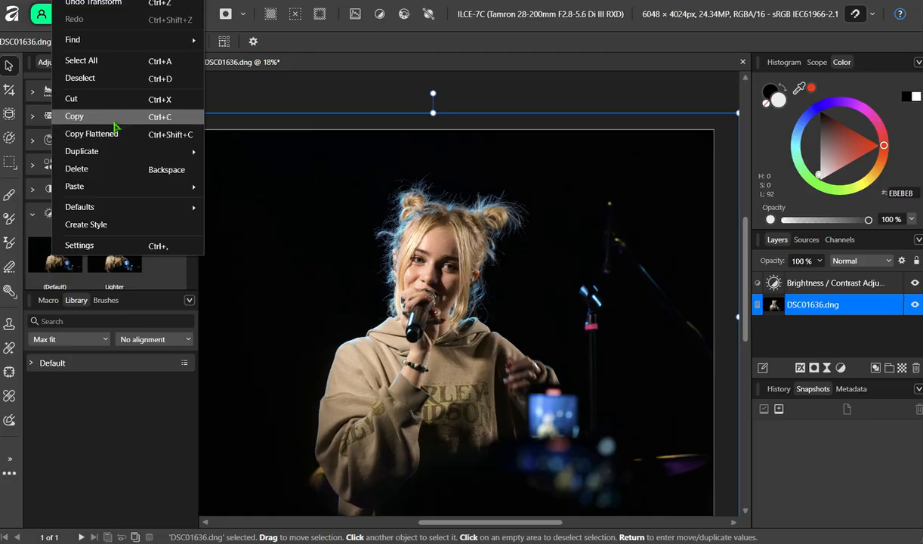
pyautogui.moveTo(142, 187)
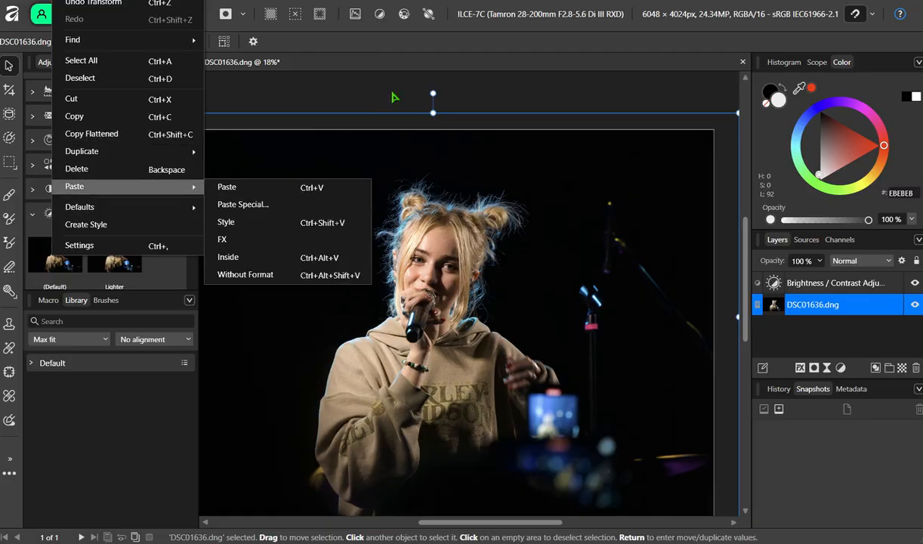
pyautogui.click(481, 79)
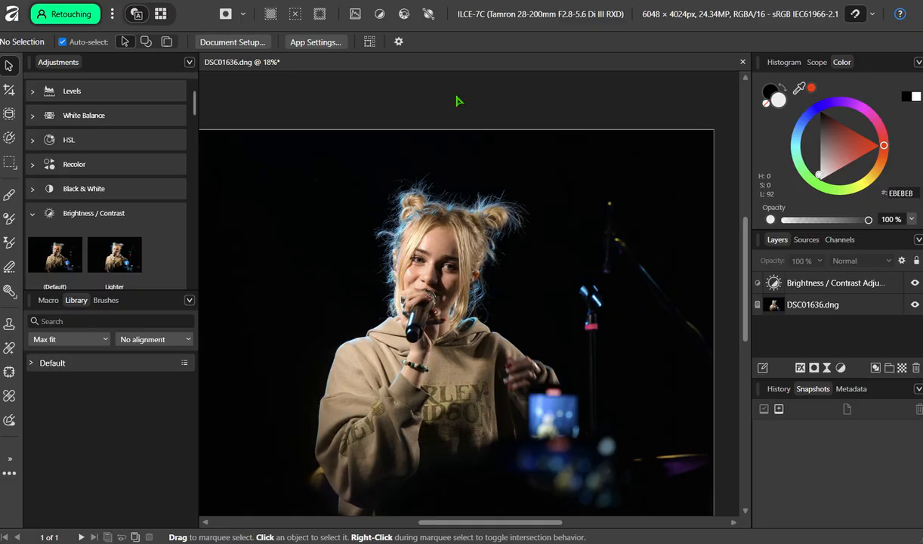
# Try rectangular marquee selections around the singer and around her head, clearing each one.
pyautogui.click(10, 162)
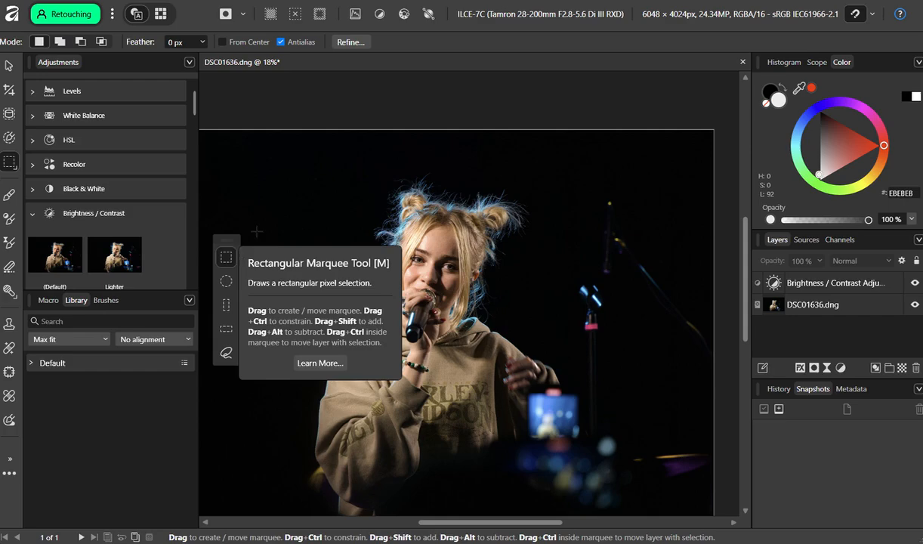
pyautogui.moveTo(291, 156); pyautogui.dragTo(598, 412)
pyautogui.scroll(1, 594, 325)
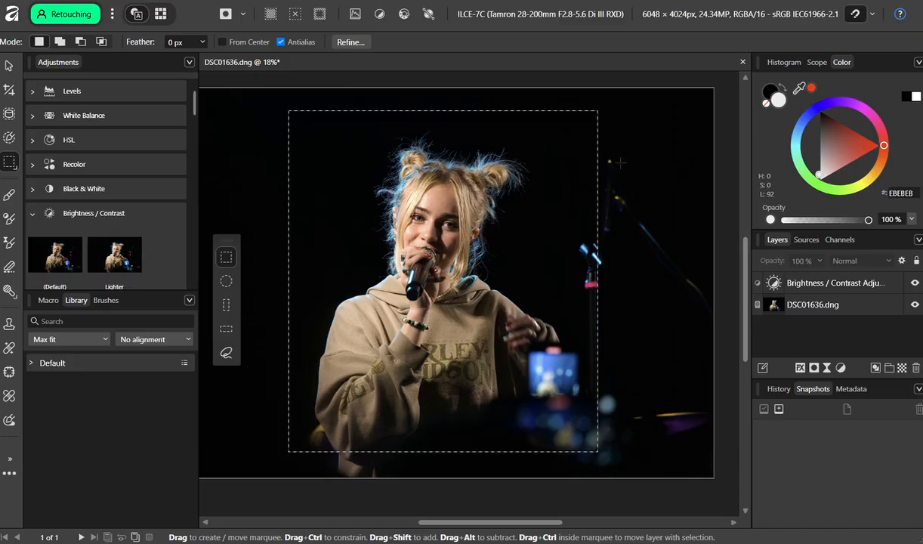
pyautogui.hotkey('ctrl', 'd')
pyautogui.moveTo(360, 136); pyautogui.dragTo(530, 290)
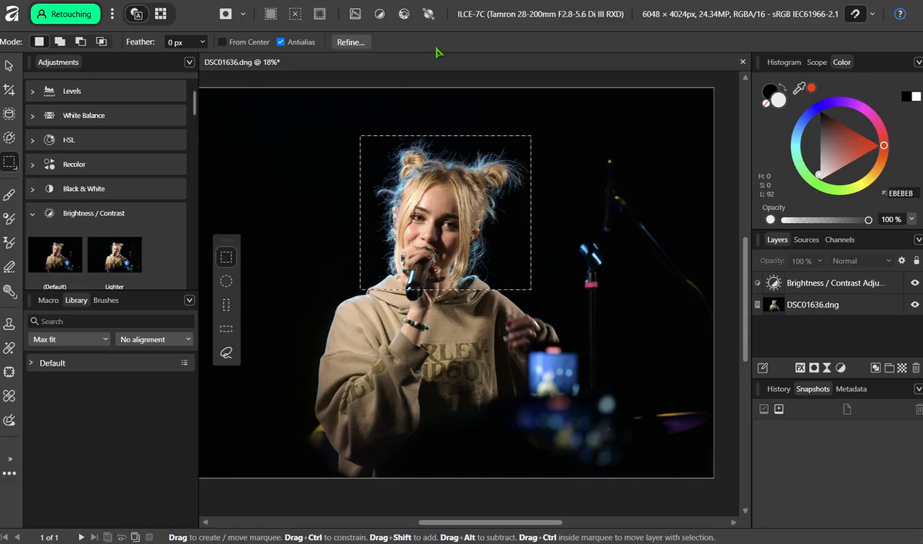
pyautogui.click(560, 138)
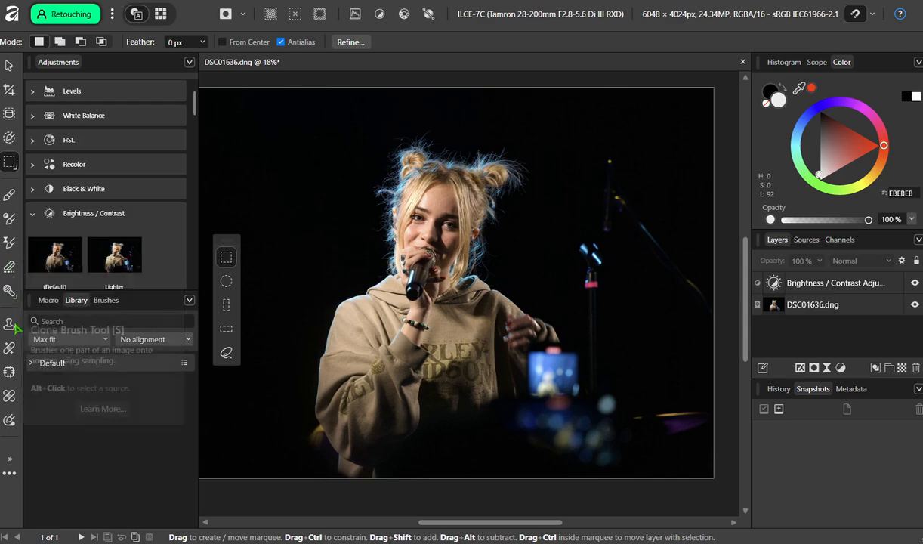
pyautogui.click(11, 460)
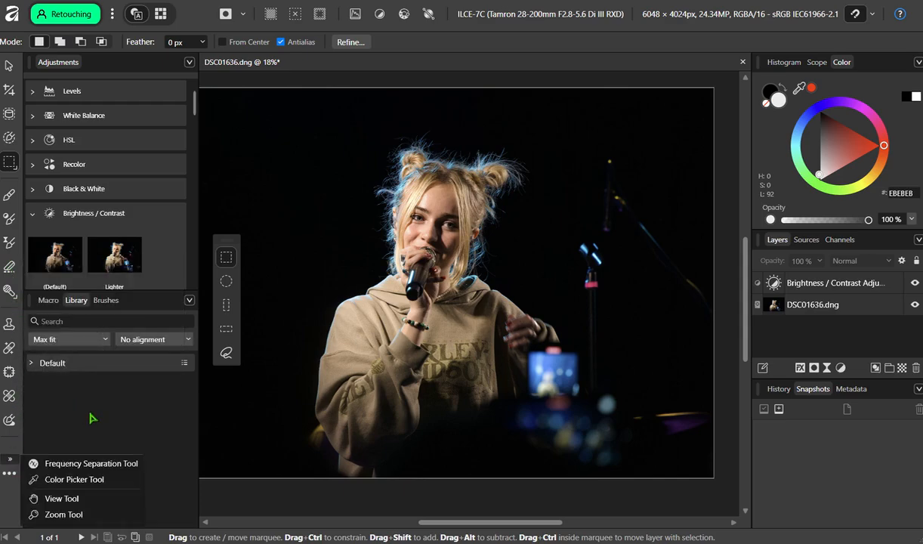
pyautogui.click(154, 423)
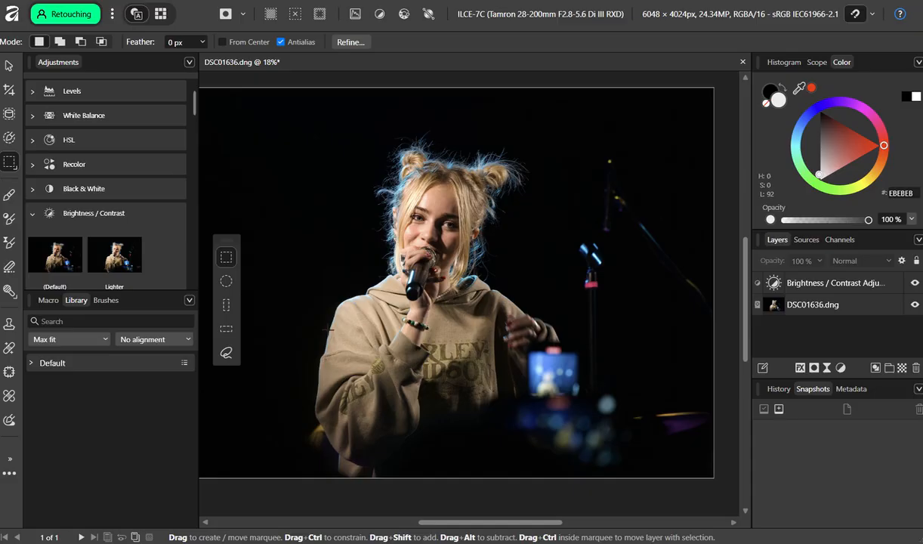
# Crop the photo to a portrait format of about 3168 x 4024 px around the singer and apply the crop.
pyautogui.click(10, 91)
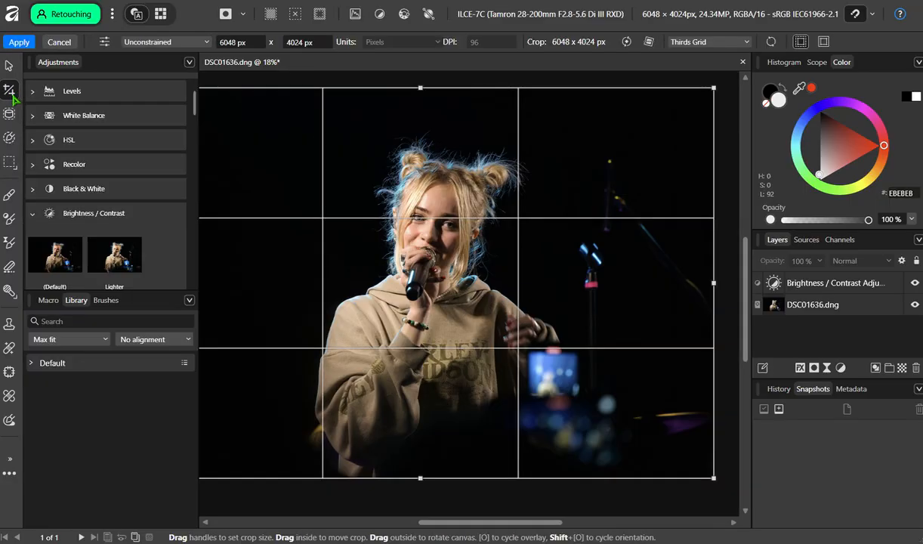
pyautogui.moveTo(462, 523); pyautogui.dragTo(413, 531)
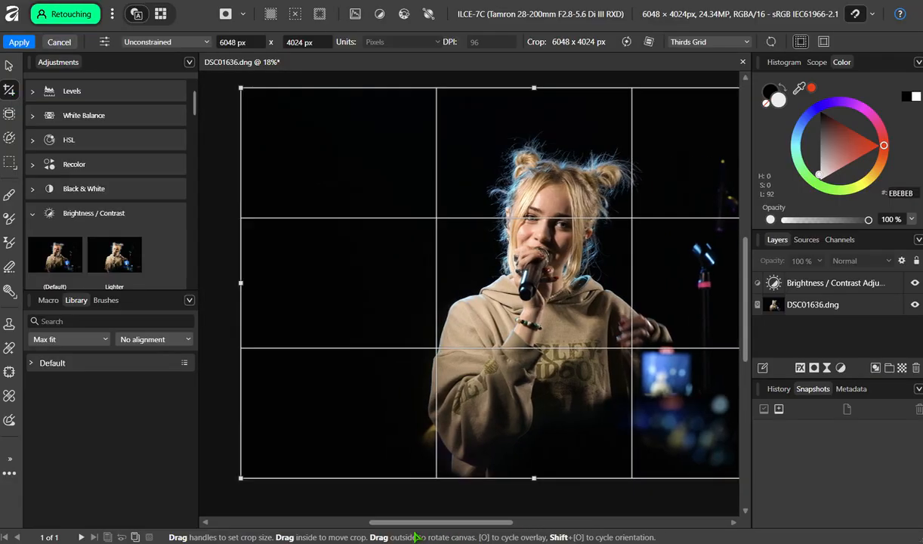
pyautogui.moveTo(240, 282); pyautogui.dragTo(414, 294)
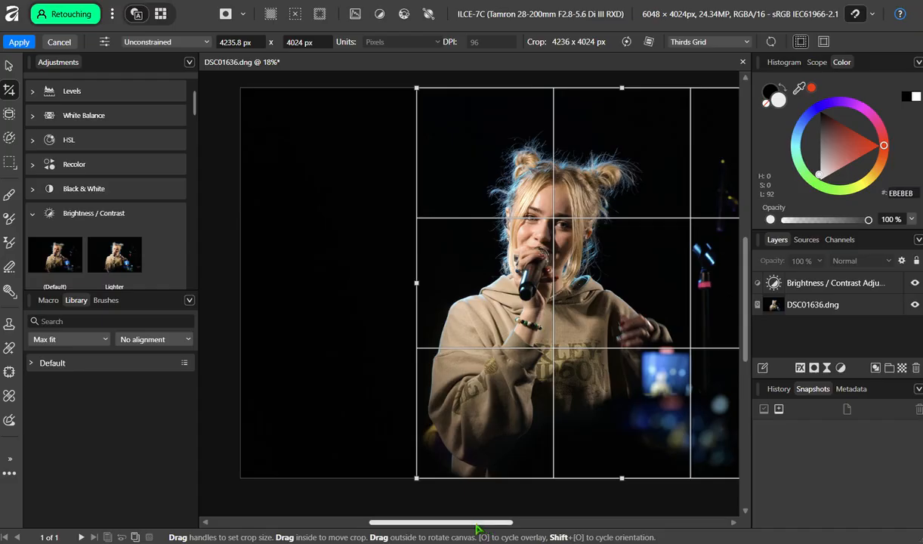
pyautogui.moveTo(476, 523); pyautogui.dragTo(524, 510)
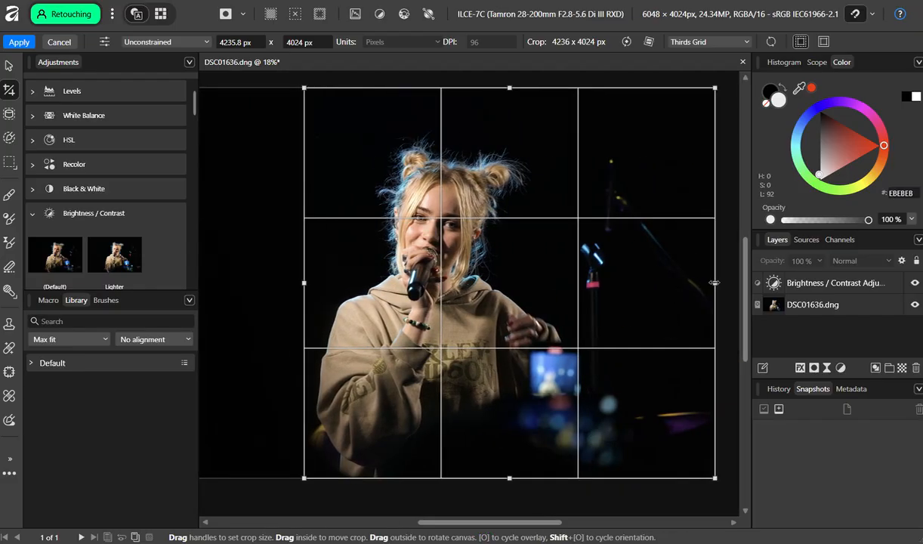
pyautogui.moveTo(714, 283); pyautogui.dragTo(574, 283)
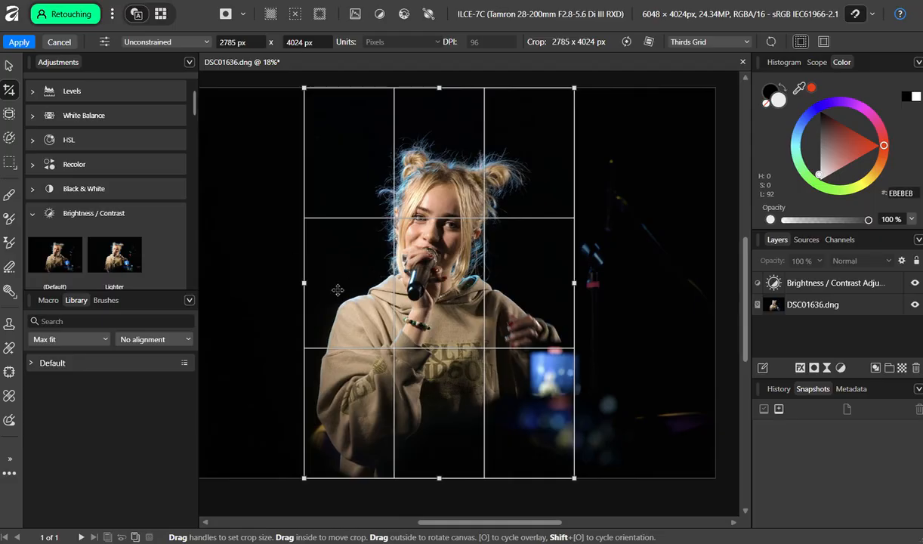
pyautogui.moveTo(303, 283); pyautogui.dragTo(286, 282)
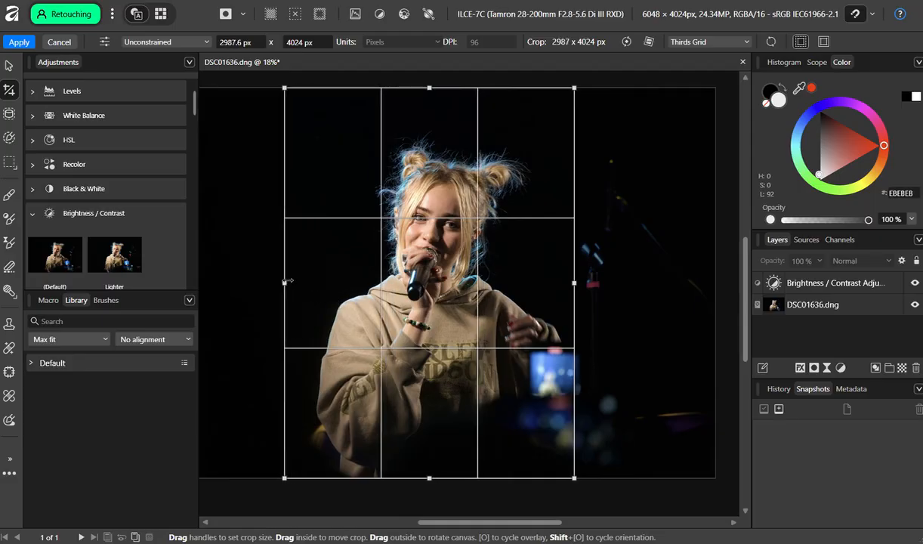
pyautogui.moveTo(574, 282); pyautogui.dragTo(589, 284)
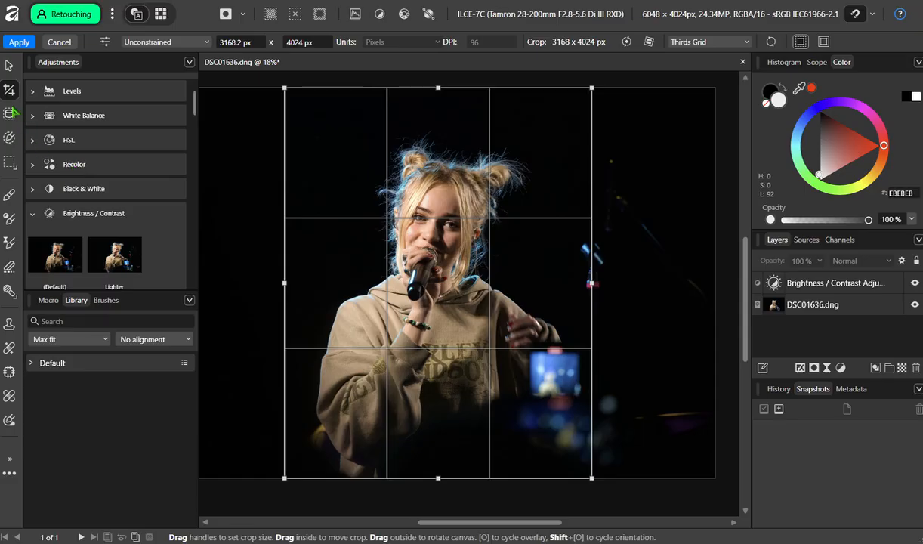
pyautogui.click(19, 42)
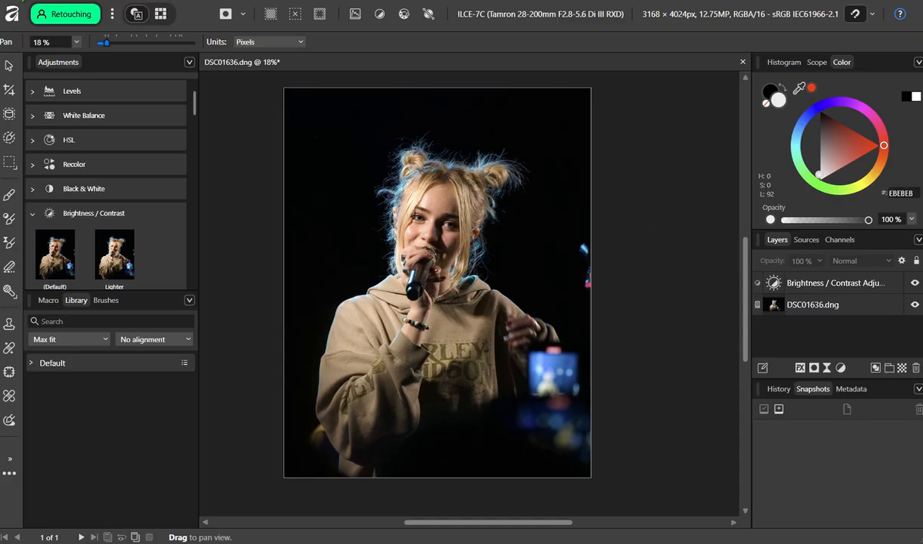
# Check the file type options for saving a copy of the photo document, and leave without saving.
pyautogui.hotkey('alt', 'f')
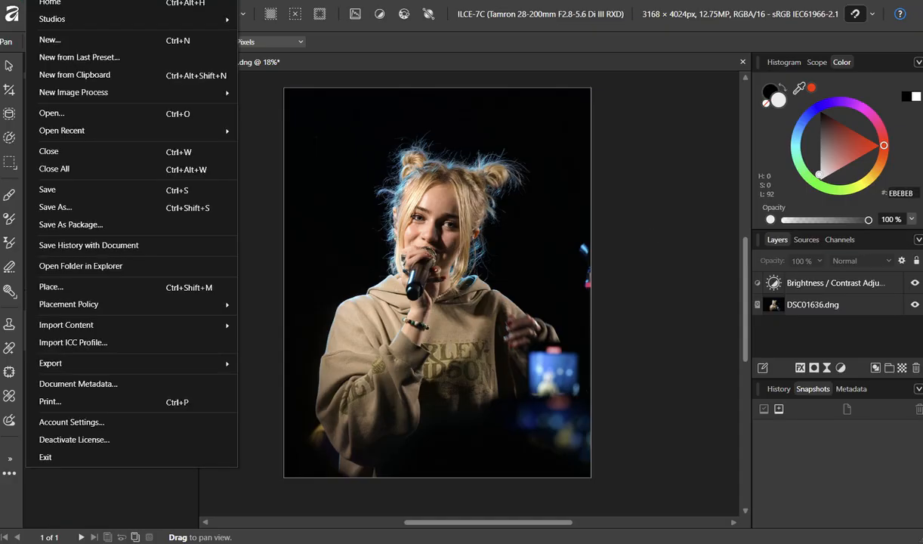
pyautogui.click(119, 210)
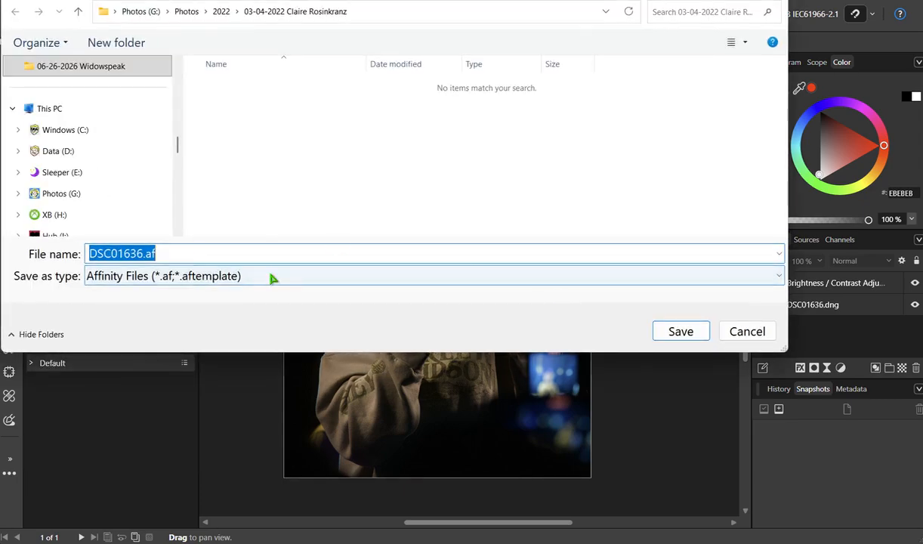
pyautogui.click(308, 277)
pyautogui.click(323, 274)
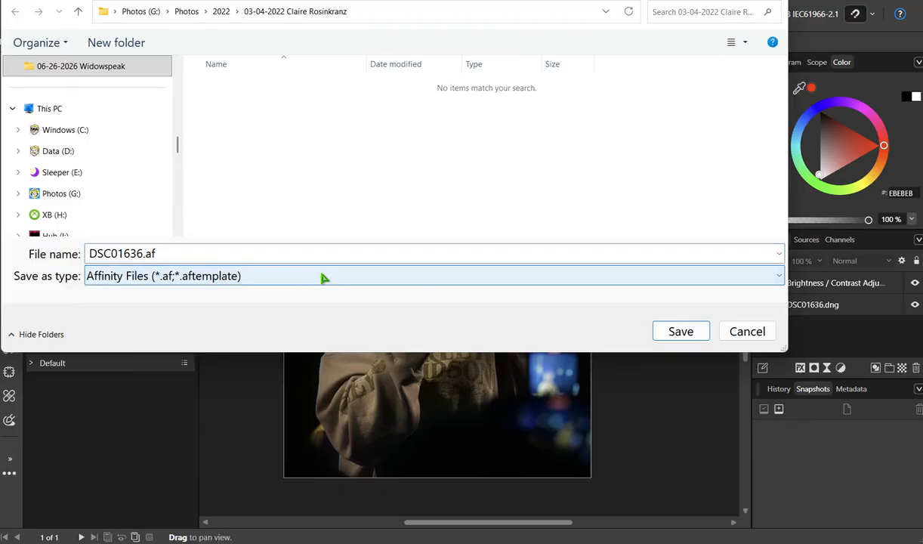
pyautogui.click(759, 324)
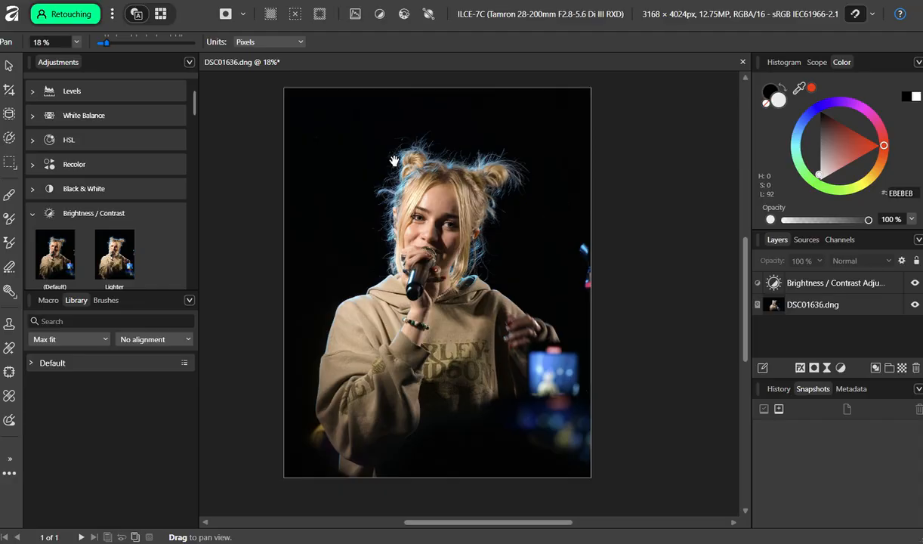
# Open the export settings for the cropped photo and review the available formats, keeping JPEG (Medium quality).
pyautogui.click(11, 14)
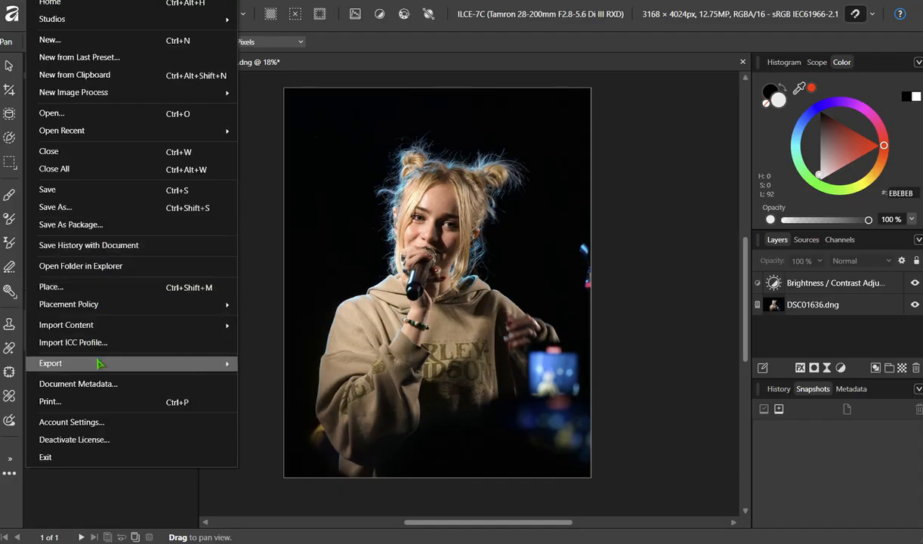
pyautogui.moveTo(100, 365)
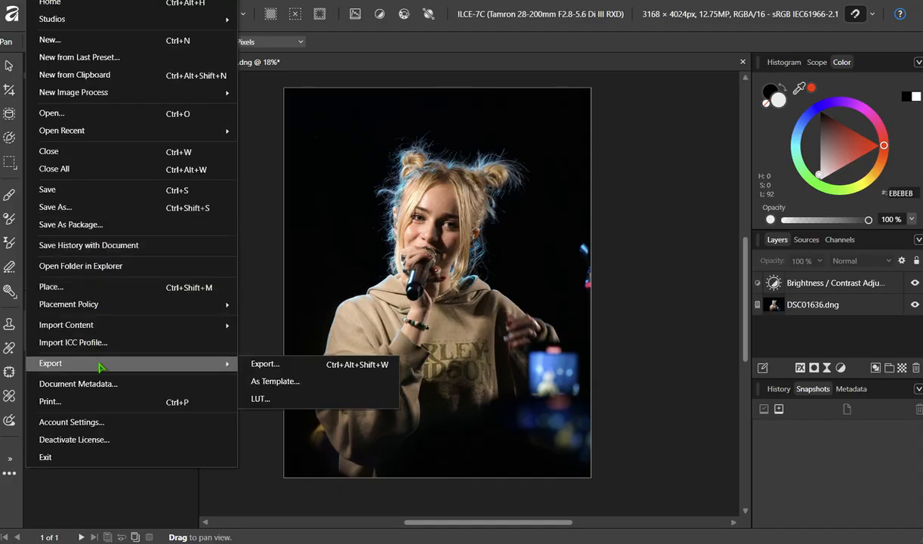
pyautogui.click(293, 368)
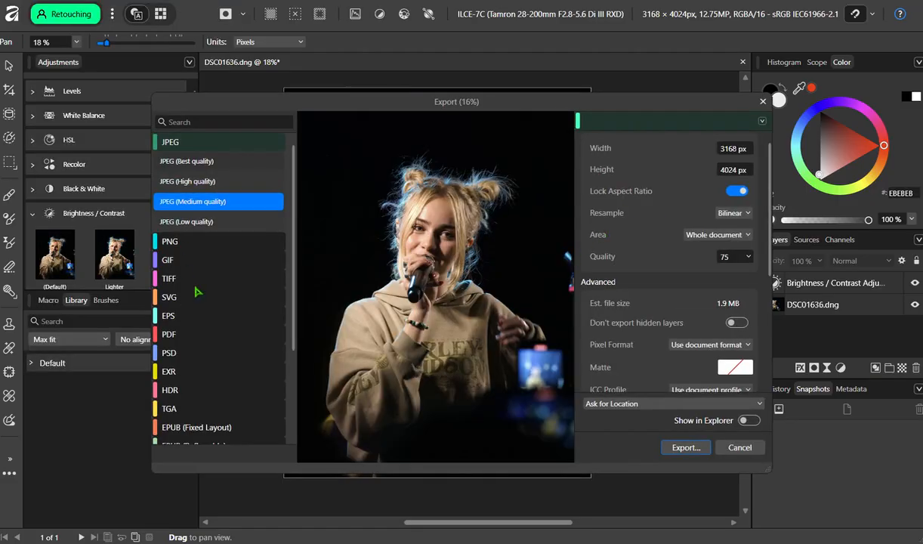
pyautogui.scroll(-1, 195, 292)
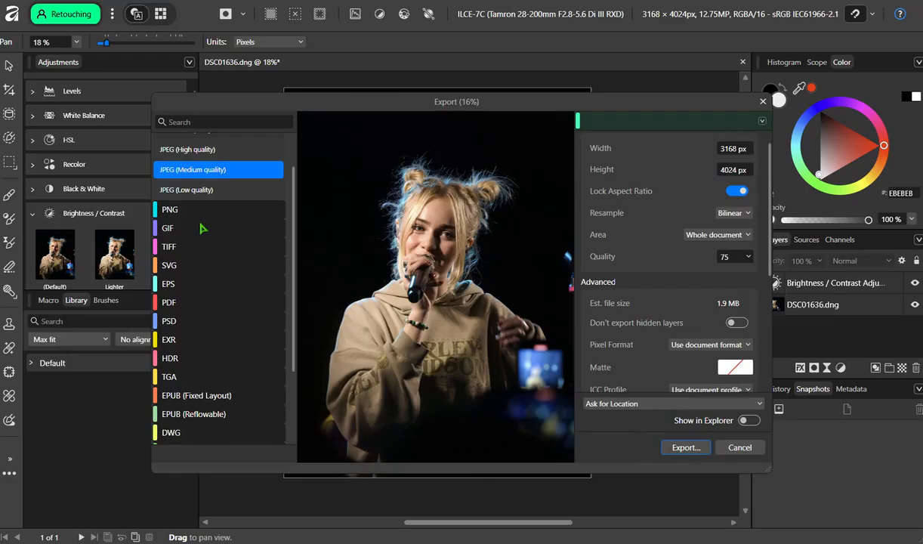
pyautogui.scroll(-2, 237, 294)
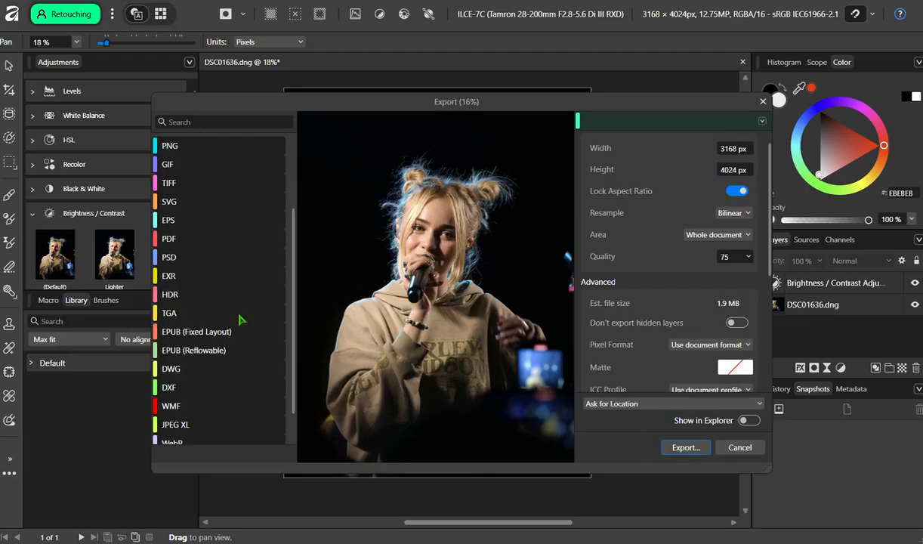
pyautogui.scroll(3, 241, 318)
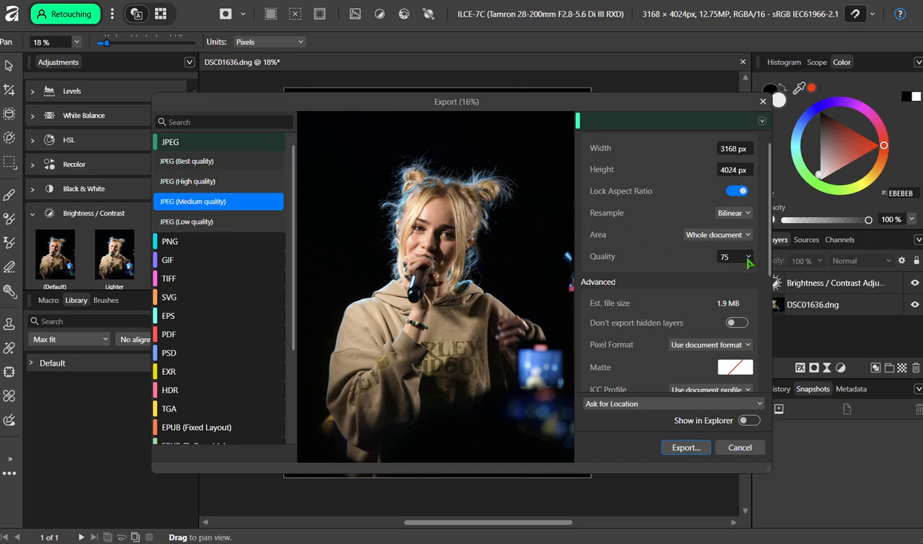
# Set the JPEG export quality to 60 and the width to 2000 px with the aspect ratio locked.
pyautogui.moveTo(748, 262)
pyautogui.mouseDown()
pyautogui.moveTo(747, 274)
pyautogui.moveTo(735, 270)
pyautogui.mouseUp()
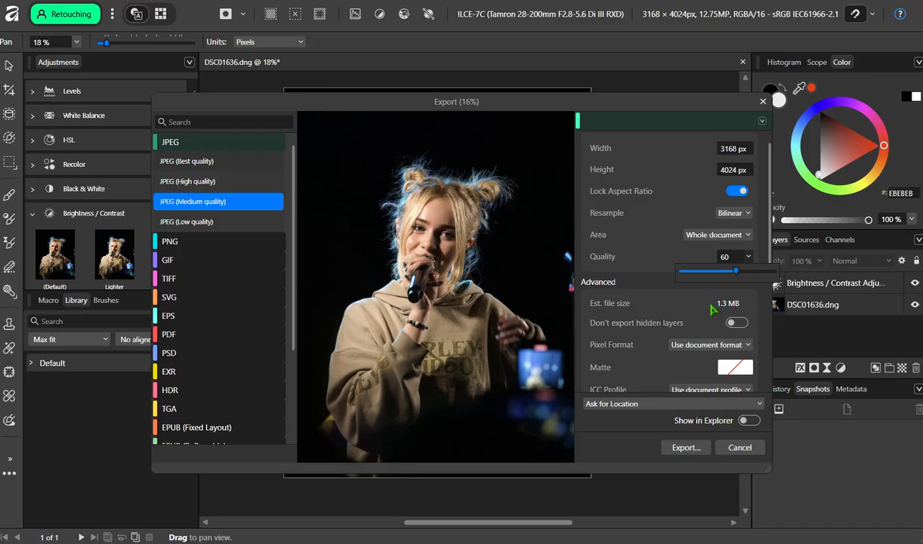
pyautogui.click(739, 150)
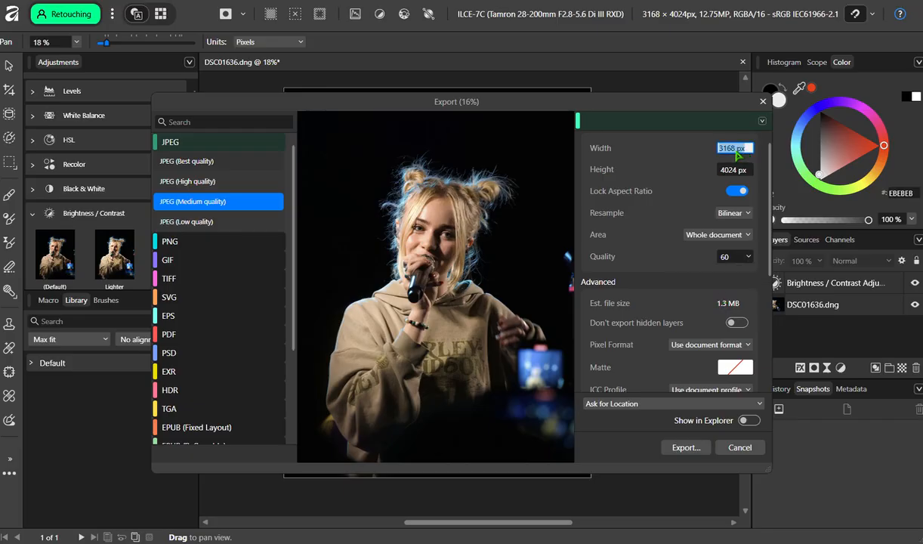
pyautogui.write('2000')
pyautogui.press('Return')
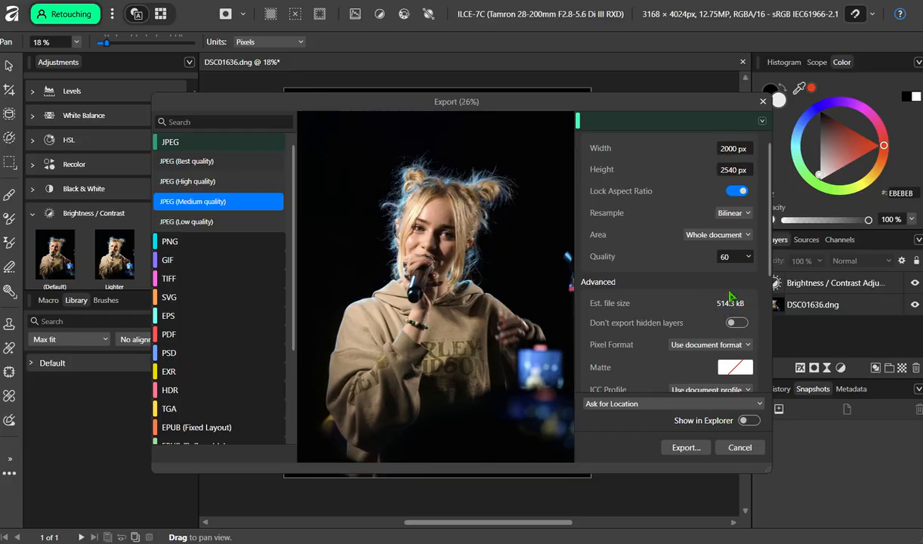
# Dismiss the prompt for a save location, set the export destination to Alongside Document, and export the JPEG.
pyautogui.click(679, 449)
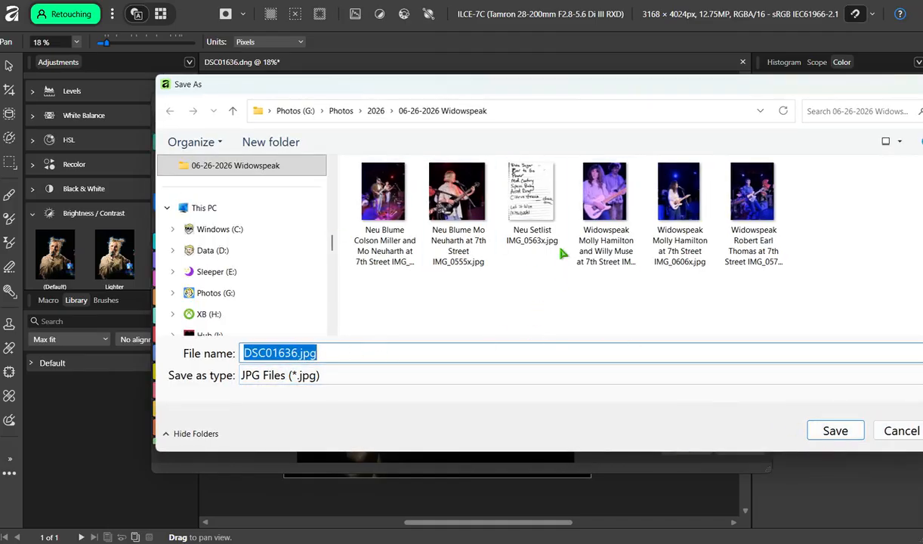
pyautogui.click(900, 430)
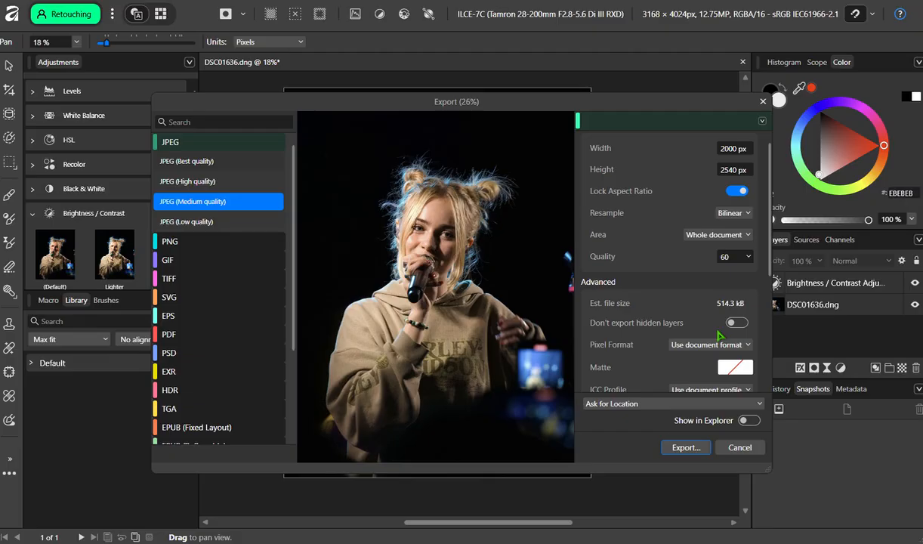
pyautogui.click(639, 404)
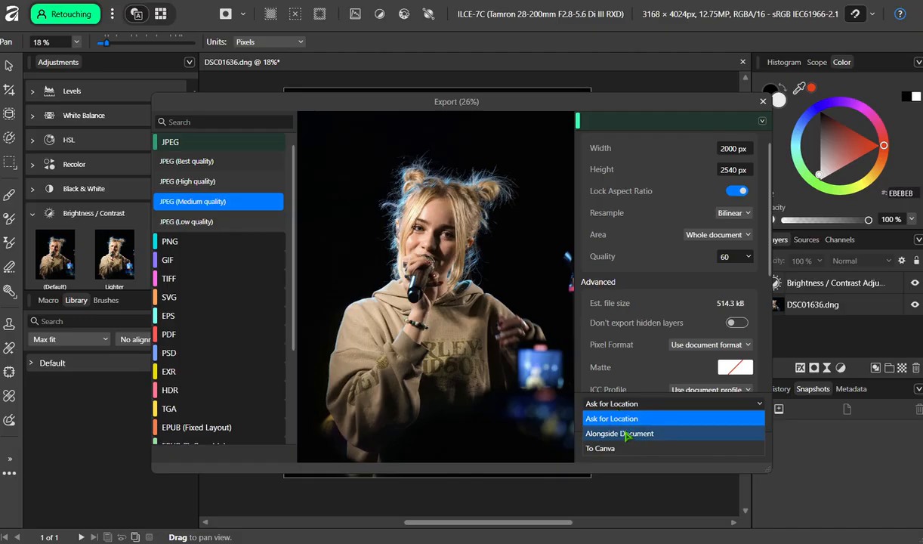
pyautogui.click(626, 434)
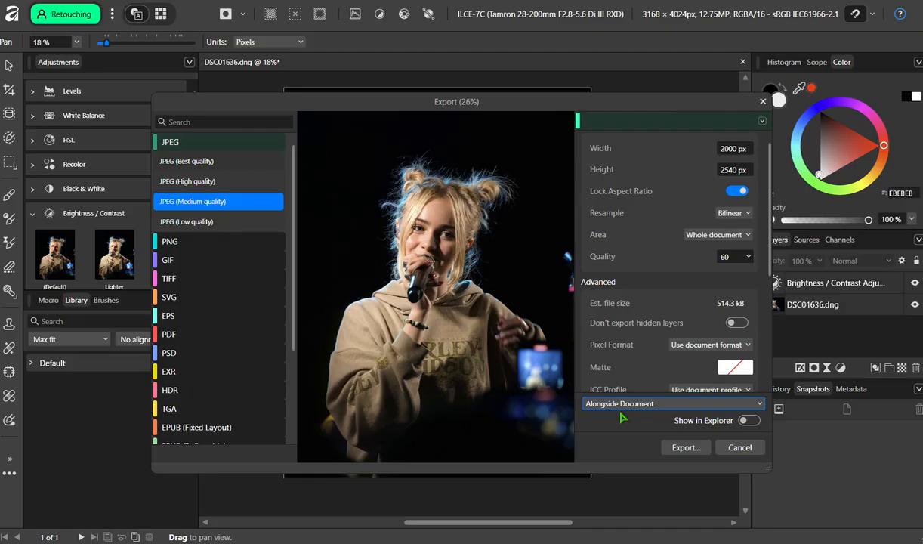
pyautogui.click(671, 449)
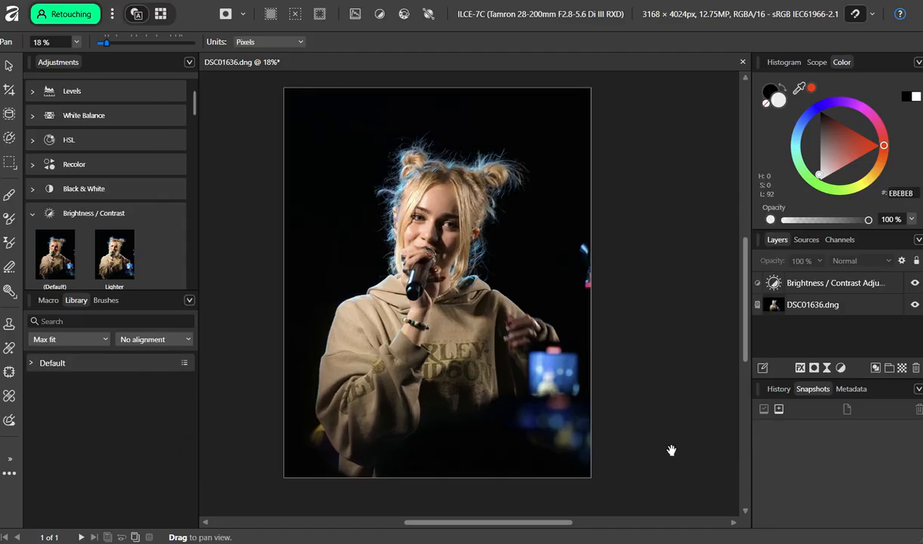